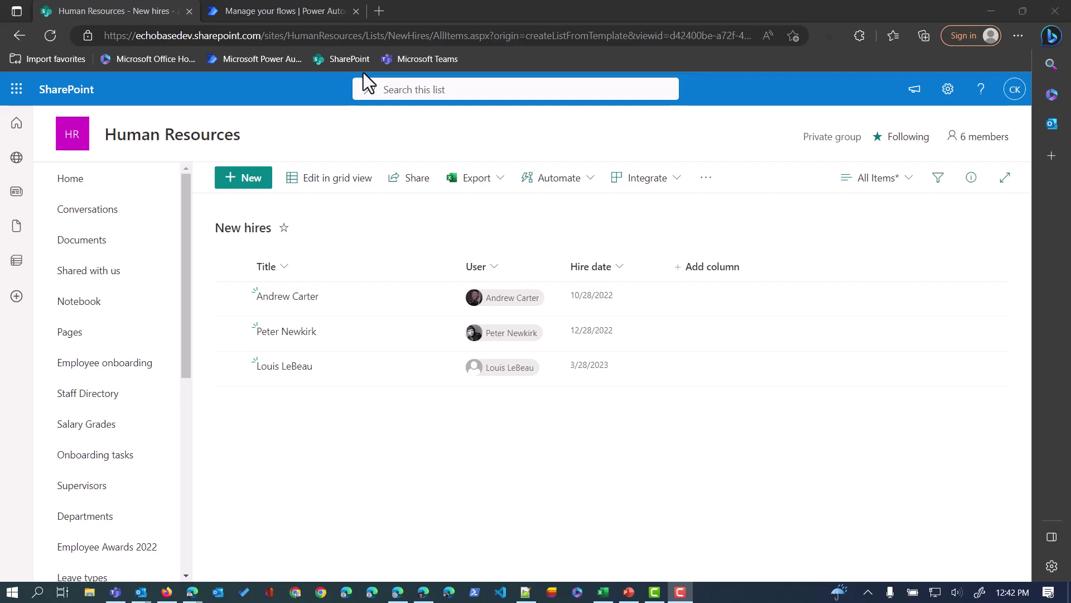
Go to the 'DEMO: Send new hire evaluation emails' details page and open the flow in the editor.
{"action": "left_click", "coordinate": [304, 7]}
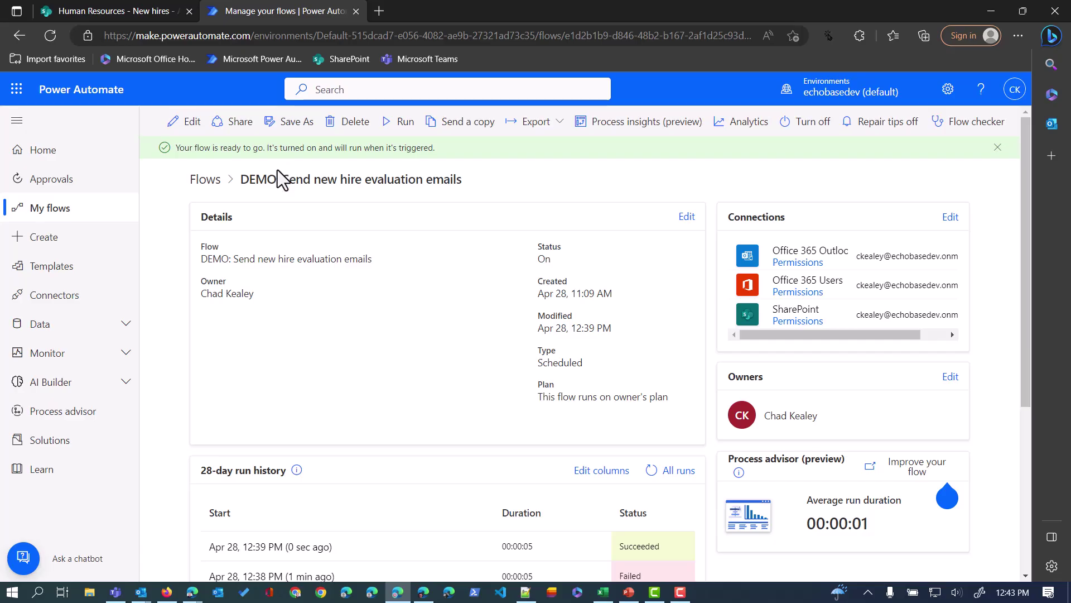
{"action": "left_click", "coordinate": [186, 128]}
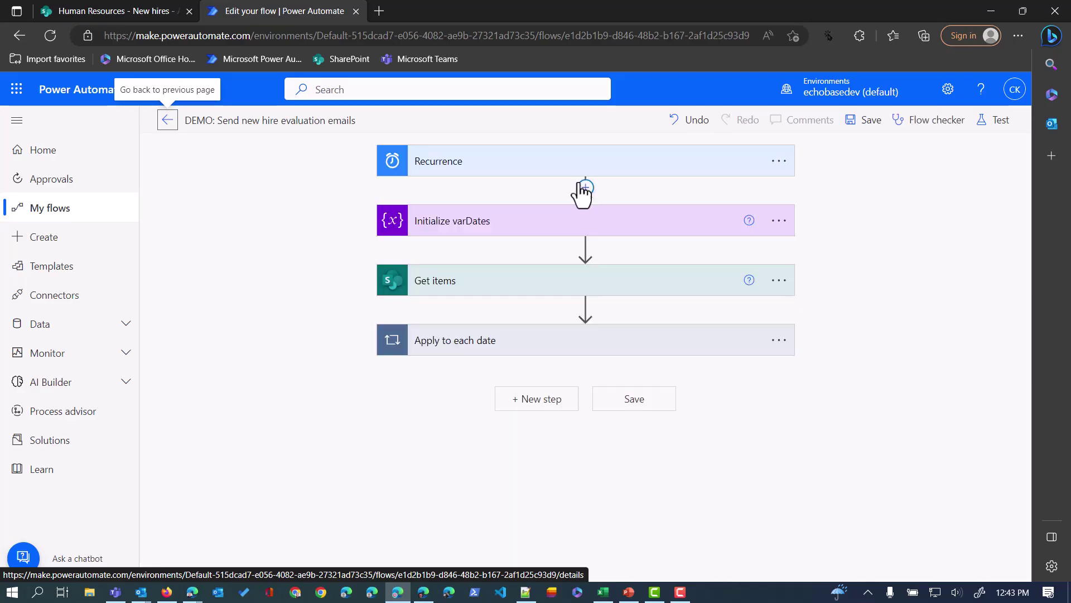
{"action": "left_click", "coordinate": [623, 168]}
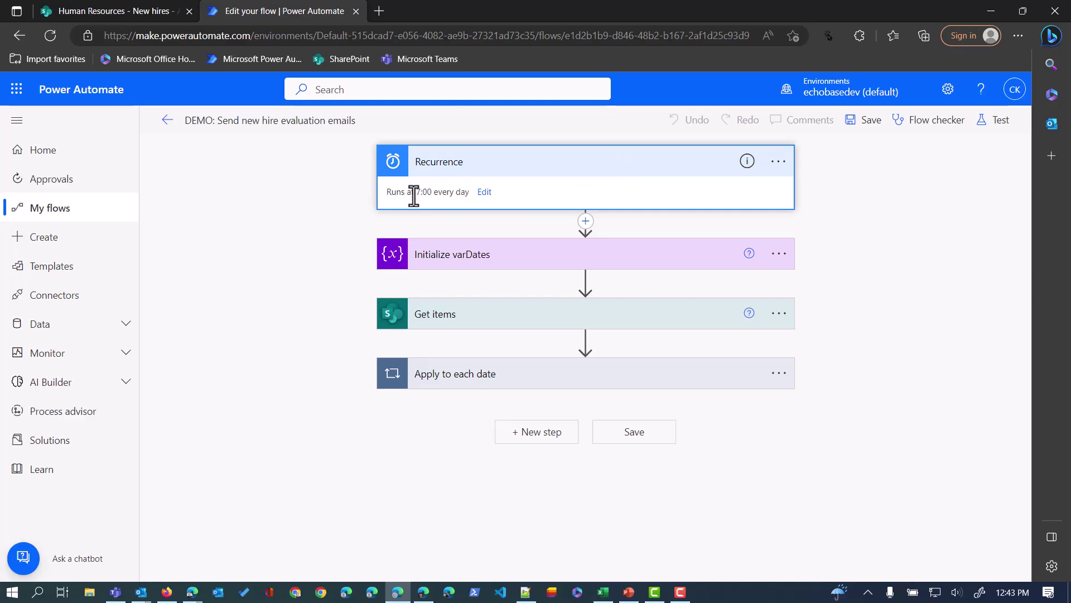
{"action": "left_click", "coordinate": [485, 192]}
{"action": "left_click", "coordinate": [445, 272]}
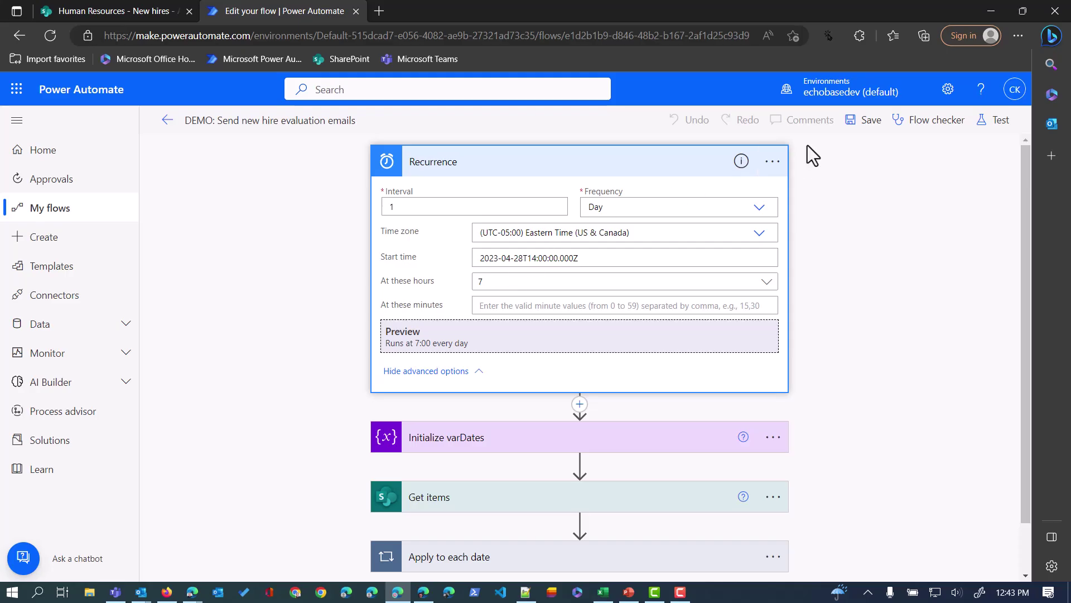
Collapse Recurrence and expand Initialize varDates to show its Array of 6-month to 3-month dates.
{"action": "left_click", "coordinate": [614, 164]}
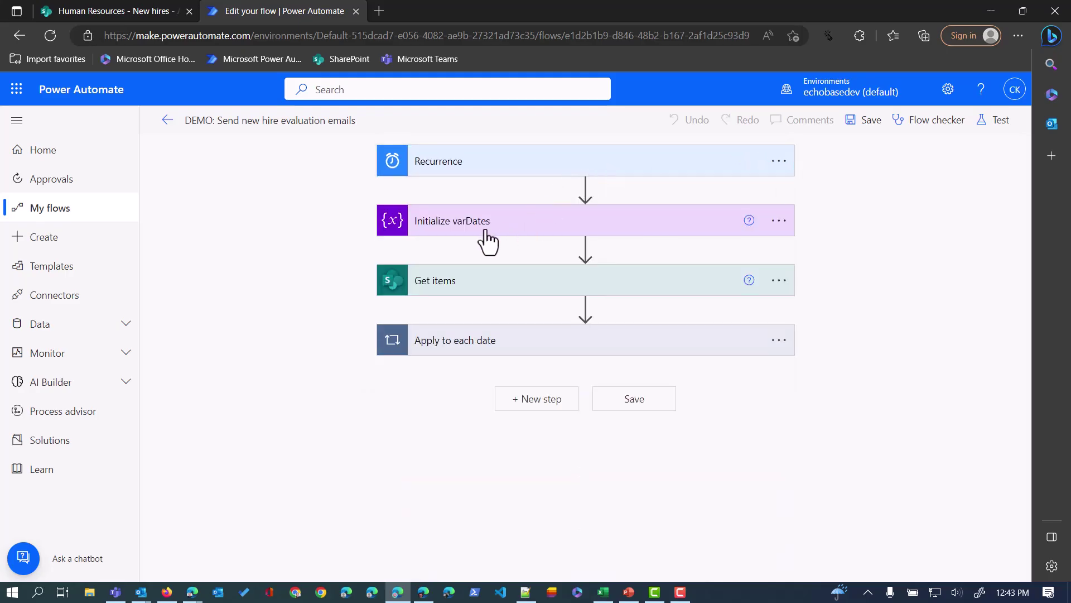
{"action": "left_click", "coordinate": [609, 224]}
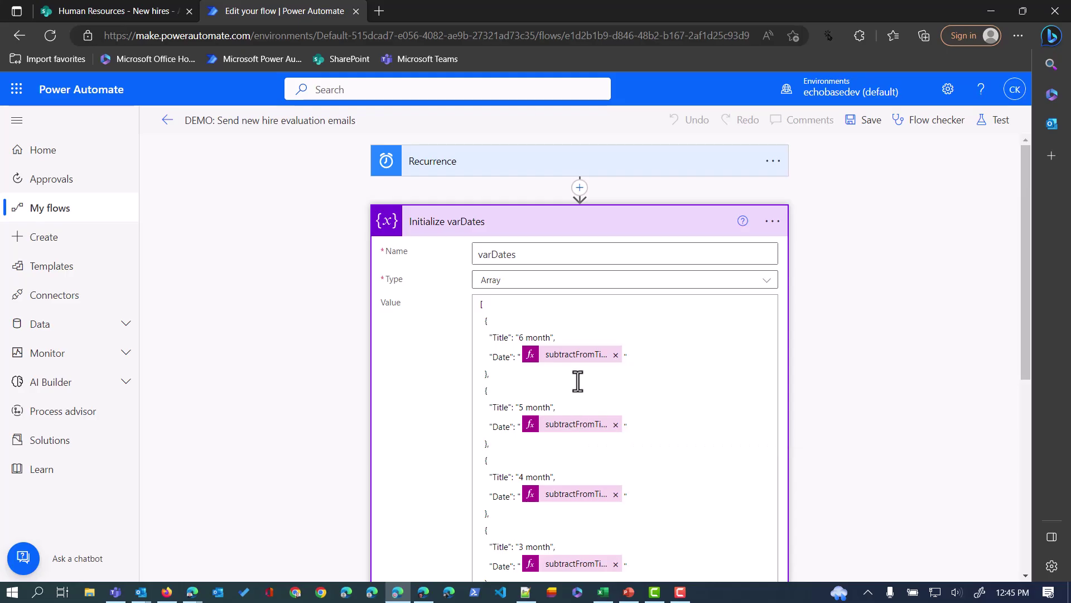
Scroll the flow and collapse the Initialize varDates step so all four steps are closed.
{"action": "scroll", "coordinate": [558, 442], "scroll_direction": "down", "scroll_amount": 3}
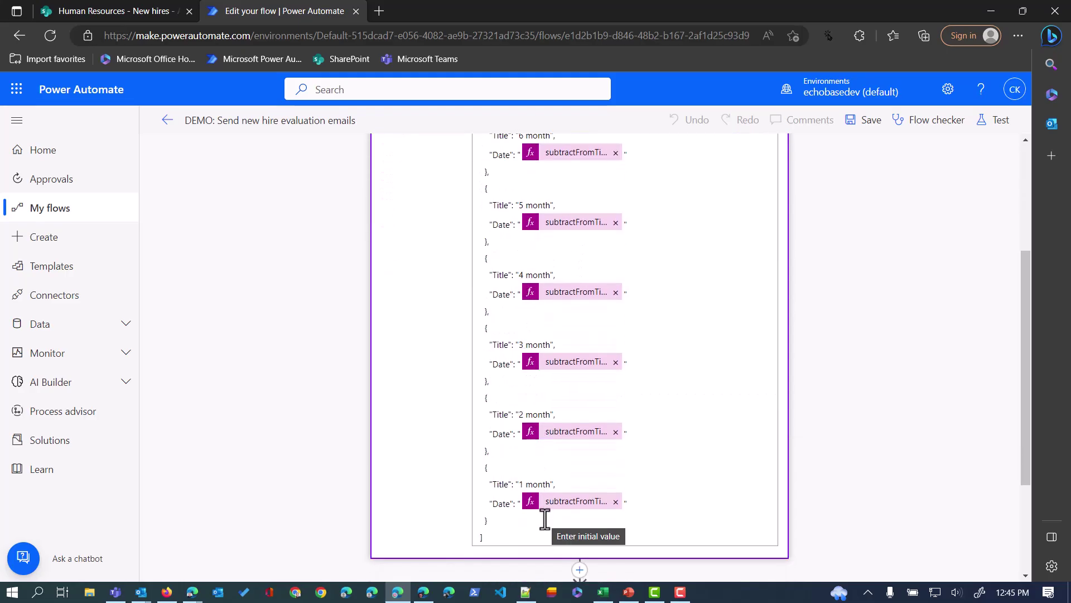
{"action": "scroll", "coordinate": [548, 516], "scroll_direction": "up", "scroll_amount": 1}
{"action": "scroll", "coordinate": [548, 516], "scroll_direction": "up", "scroll_amount": 2}
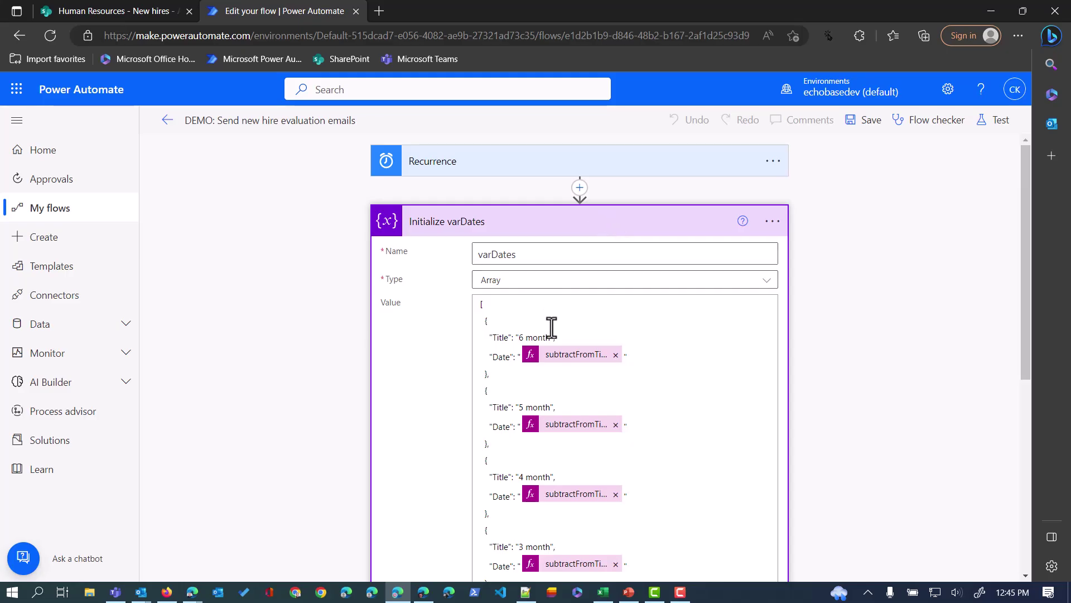
{"action": "left_click", "coordinate": [592, 226]}
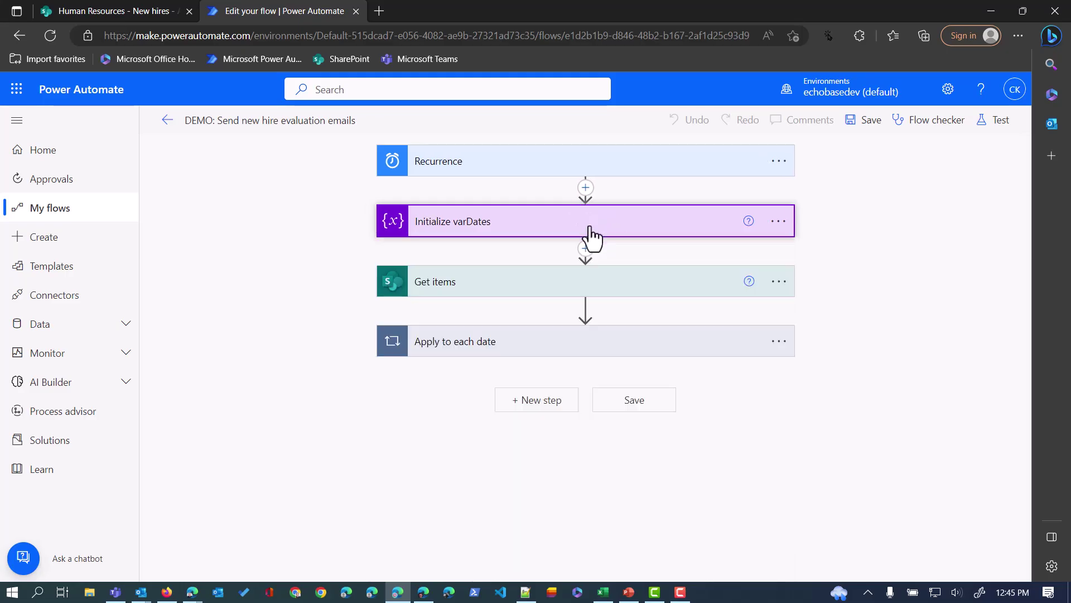
Review the Get items Filter Query 'Hiredate ge varDates[0] Date', rechecking varDates, then collapse Get items.
{"action": "left_click", "coordinate": [560, 286]}
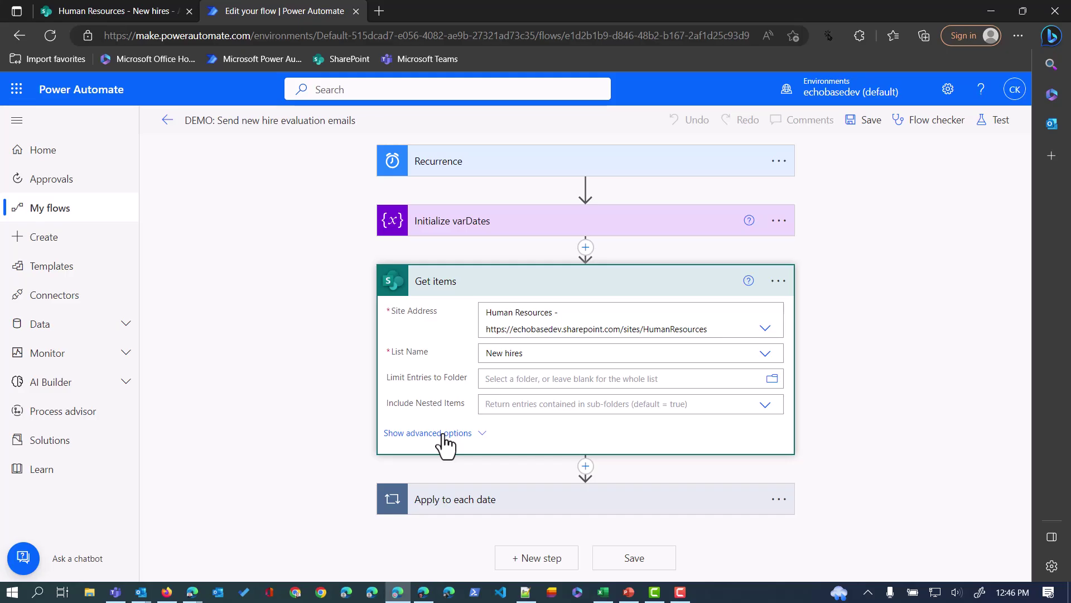
{"action": "left_click", "coordinate": [554, 221]}
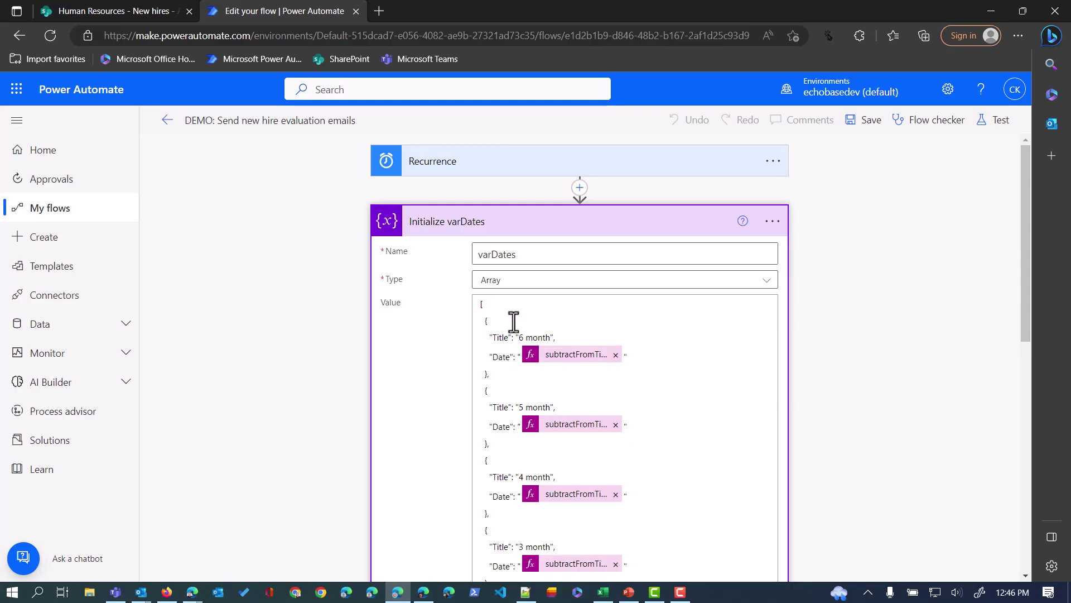
{"action": "left_click", "coordinate": [535, 226]}
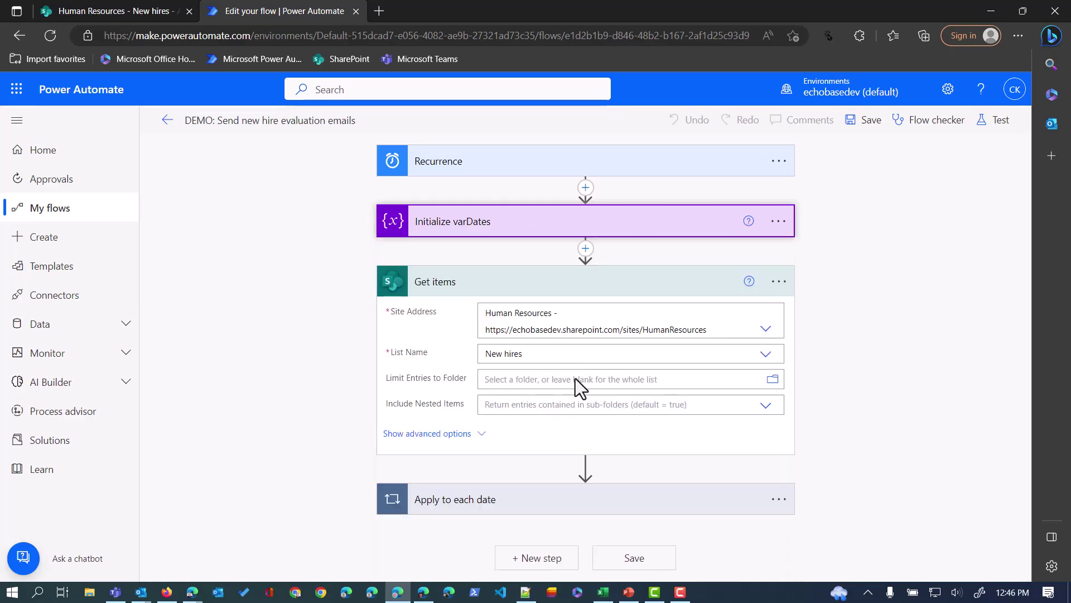
{"action": "left_click", "coordinate": [426, 434]}
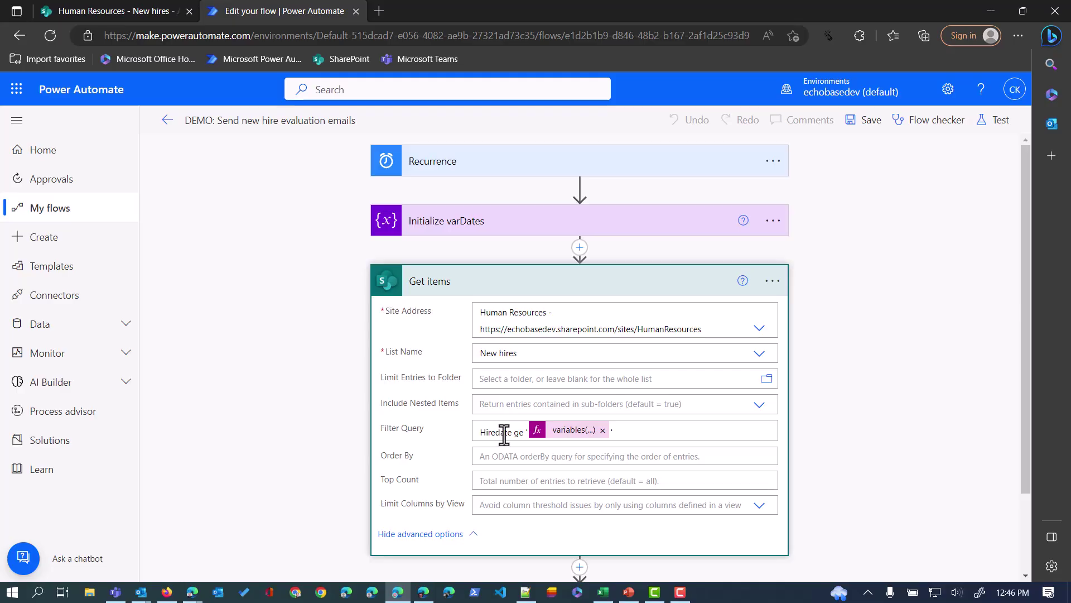
{"action": "left_click_drag", "start_coordinate": [511, 433], "coordinate": [478, 430]}
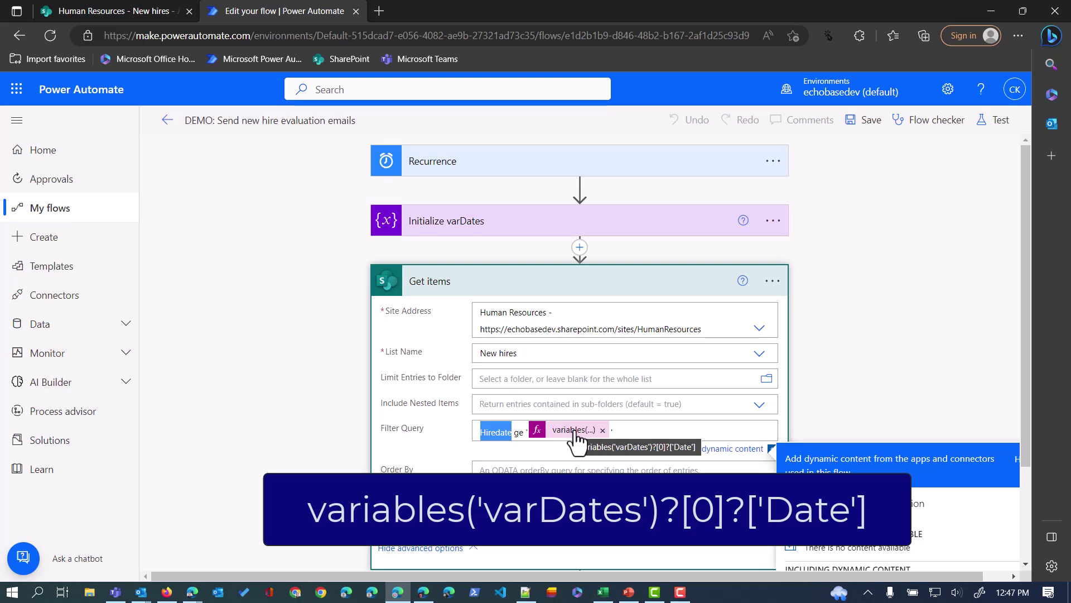
{"action": "left_click", "coordinate": [596, 296]}
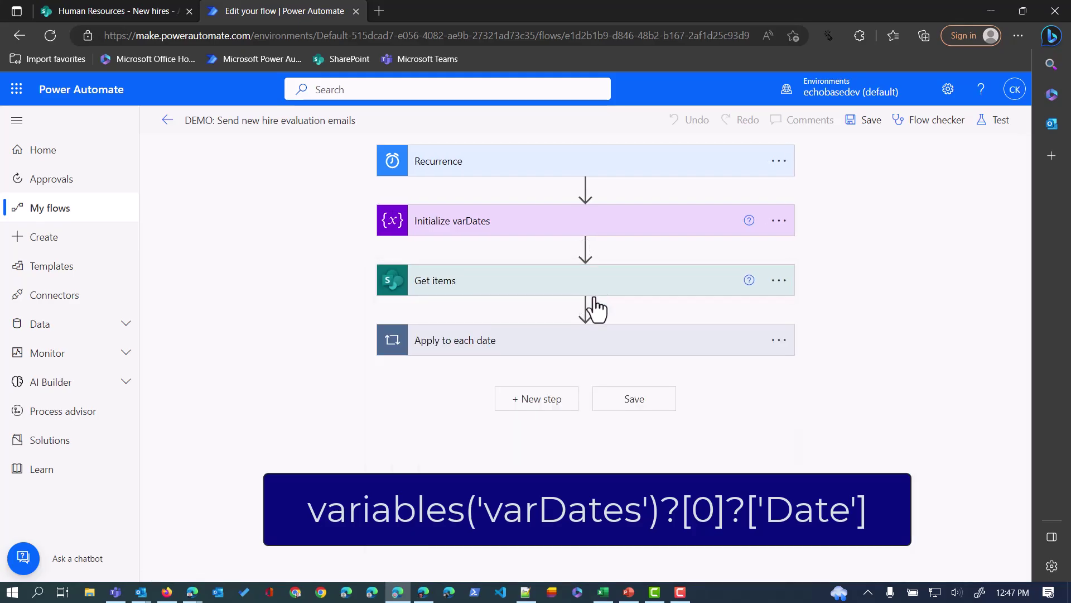
Expand the Apply to each date loop to show its Date, Filter array and Count results steps.
{"action": "left_click", "coordinate": [533, 360]}
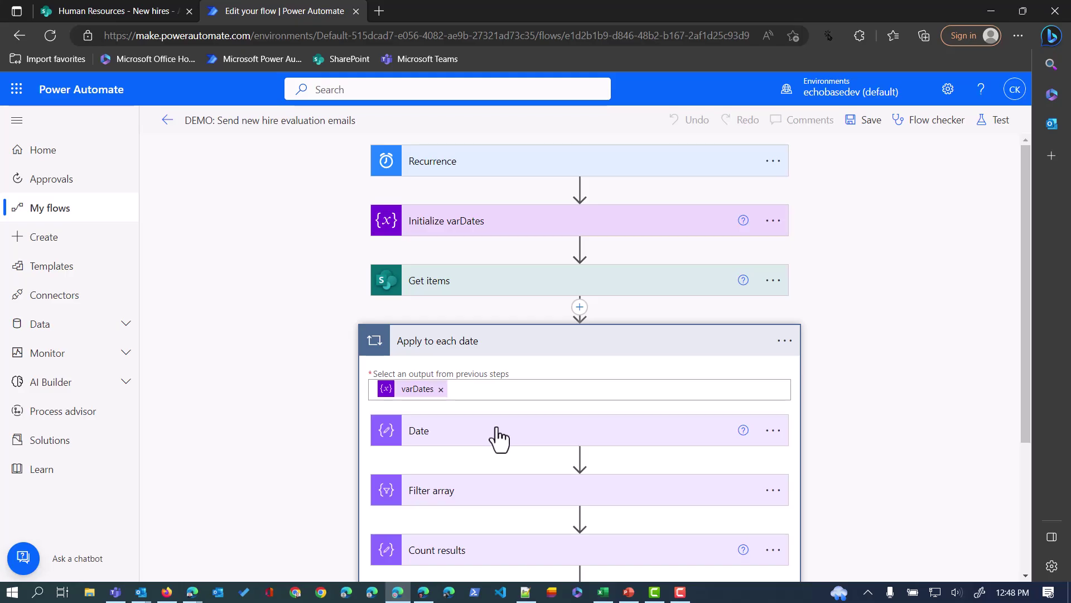
Expand the Date and Filter array steps to review the 'Hire date is equal to Outputs' condition.
{"action": "left_click", "coordinate": [494, 438]}
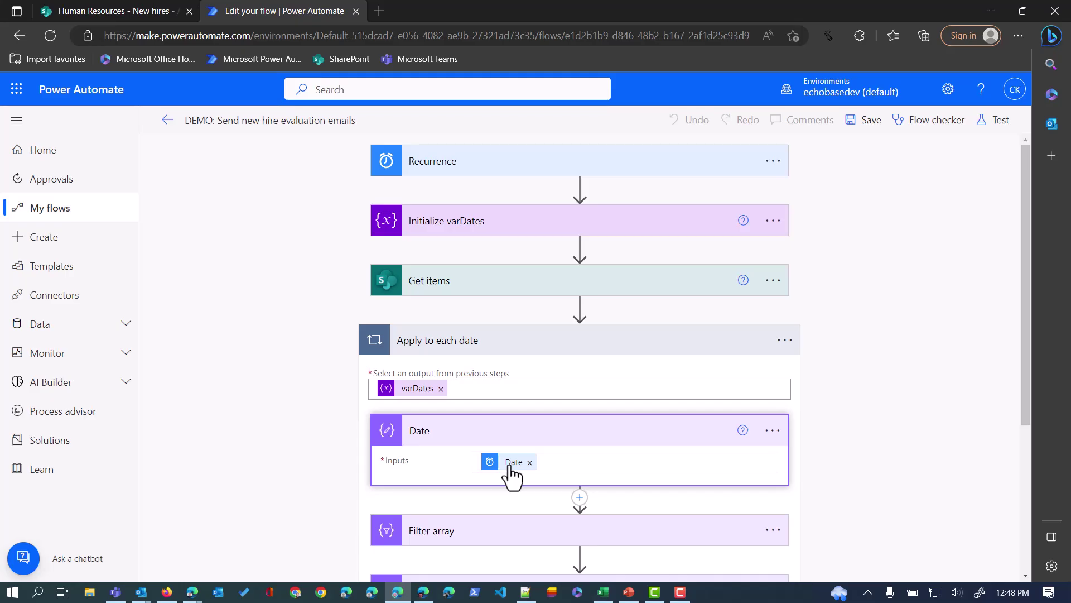
{"action": "scroll", "coordinate": [580, 449], "scroll_direction": "down", "scroll_amount": 2}
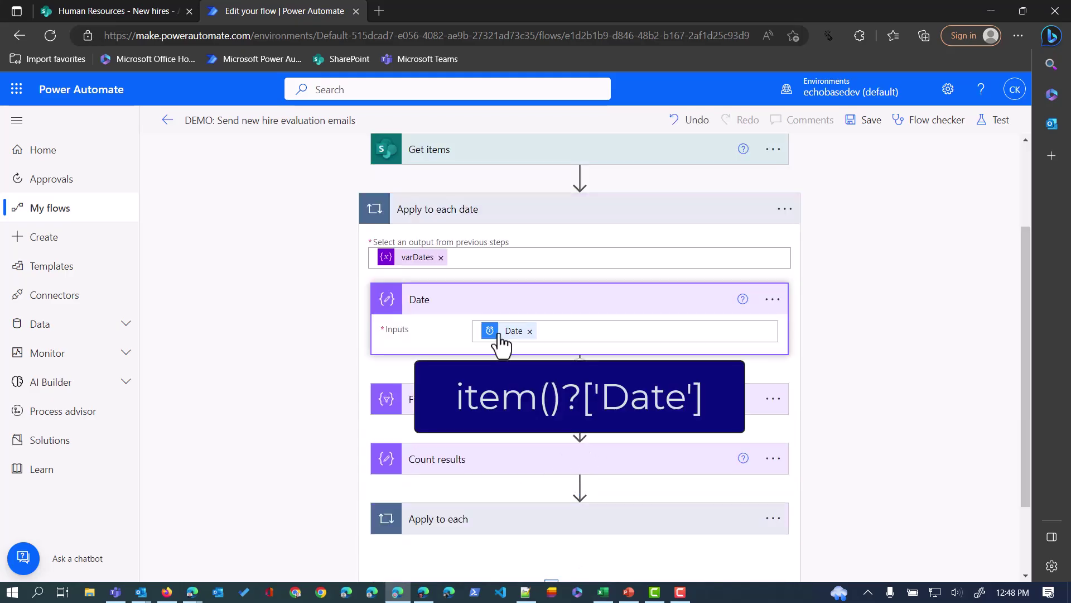
{"action": "mouse_move", "coordinate": [493, 345]}
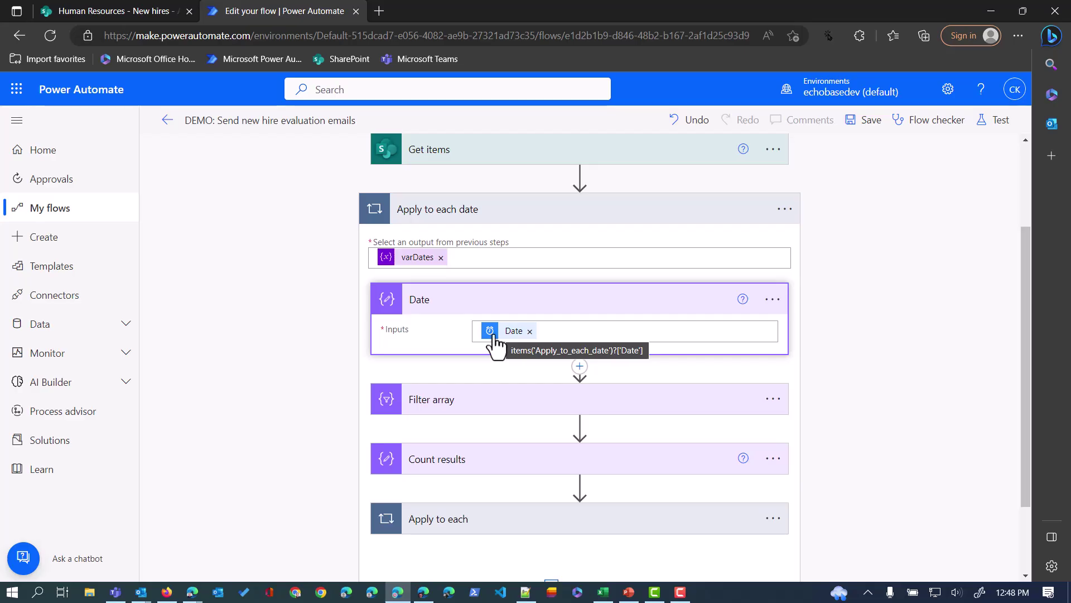
{"action": "left_click", "coordinate": [541, 400]}
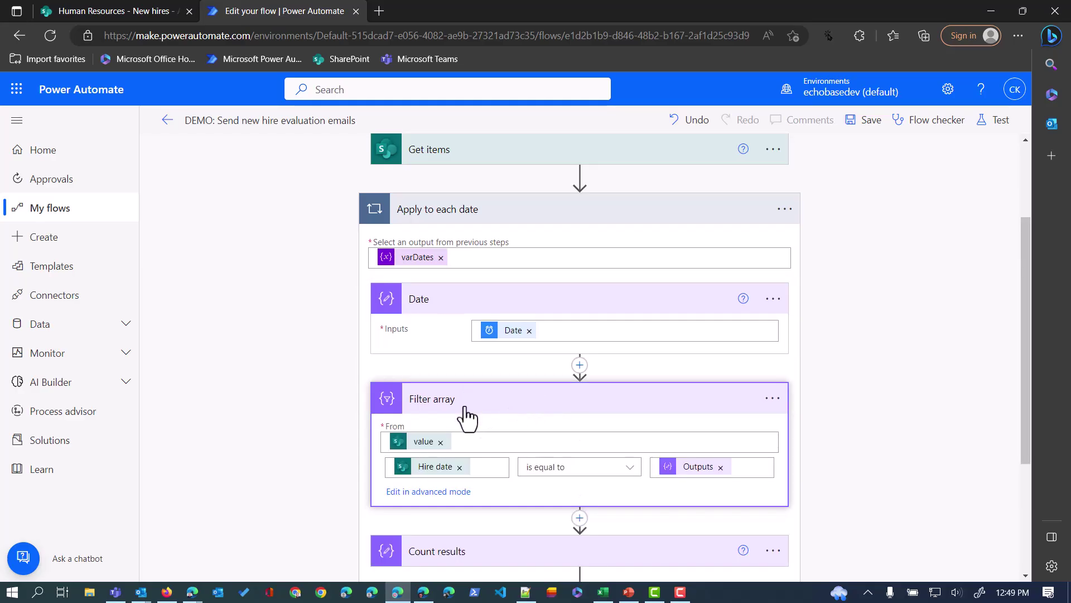
{"action": "scroll", "coordinate": [473, 413], "scroll_direction": "up", "scroll_amount": 2}
{"action": "scroll", "coordinate": [473, 413], "scroll_direction": "up", "scroll_amount": 1}
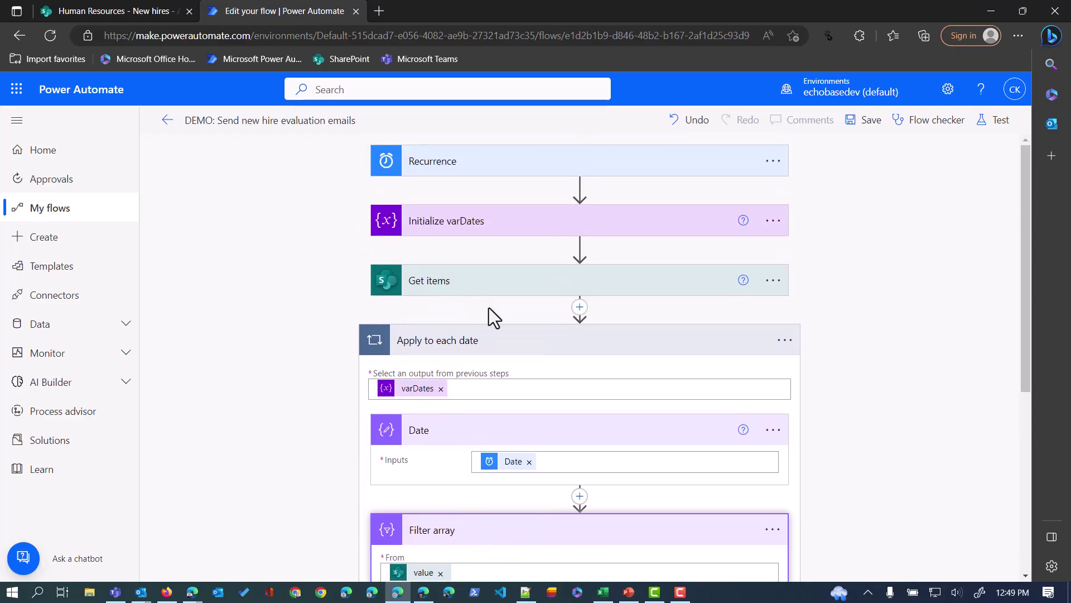
{"action": "scroll", "coordinate": [480, 312], "scroll_direction": "down", "scroll_amount": 3}
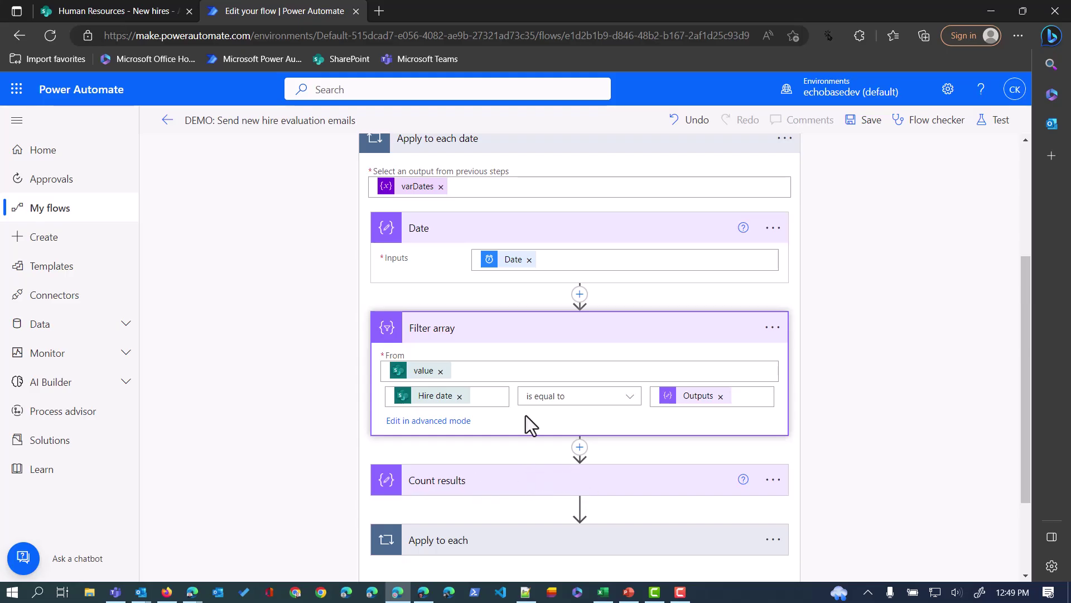
Show the Count results input length(body('Filter_array')) and scroll down to the next loop.
{"action": "left_click", "coordinate": [520, 481]}
{"action": "scroll", "coordinate": [497, 455], "scroll_direction": "down", "scroll_amount": 3}
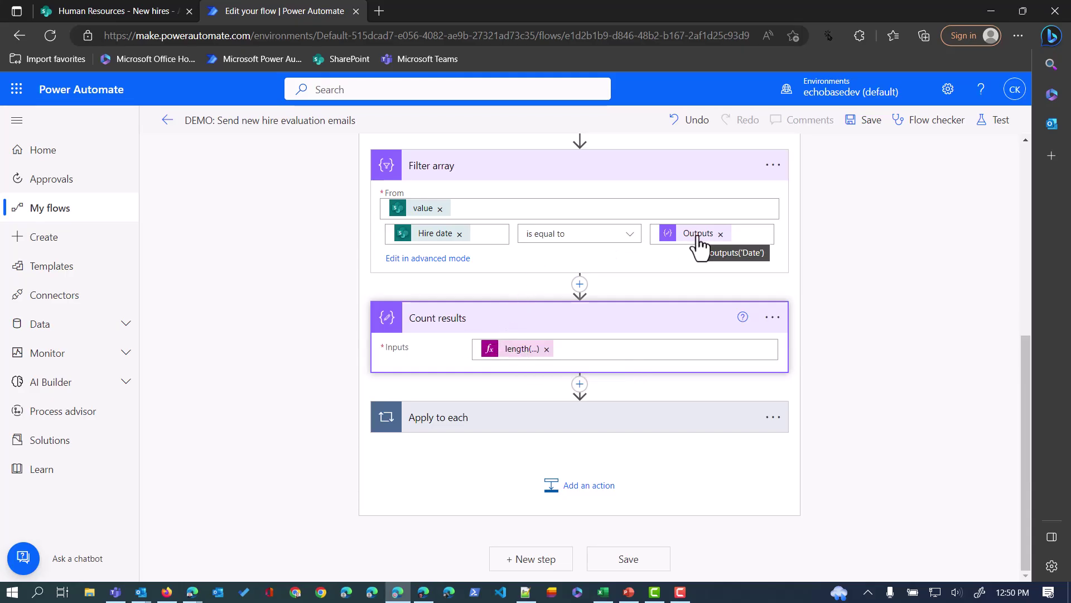
Rename the loop to 'Apply to each new hire' and expand Get manager (V2) to show User (UPN).
{"action": "left_click", "coordinate": [525, 426]}
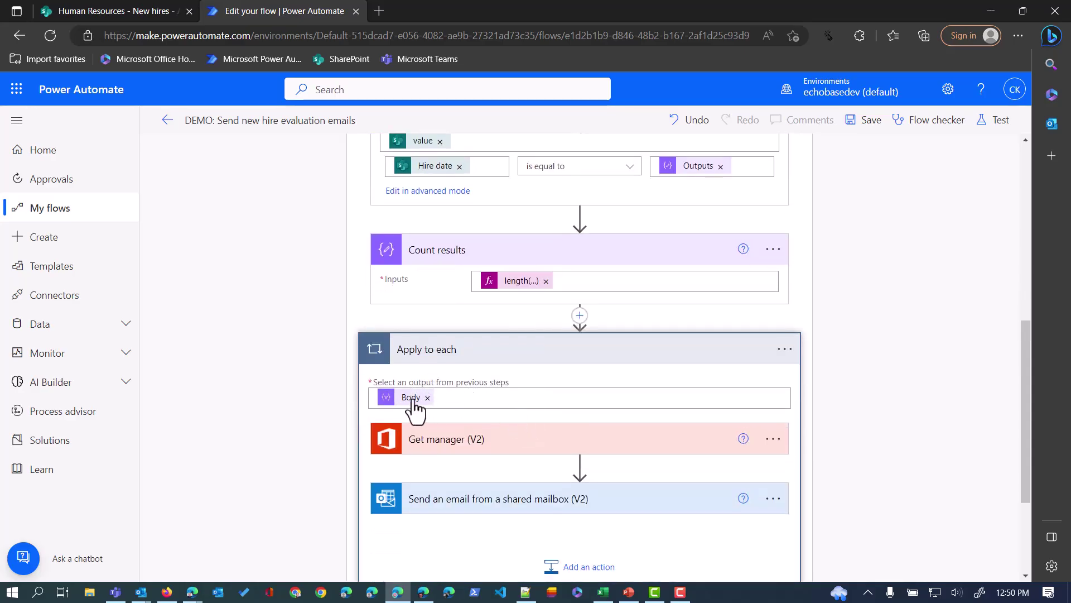
{"action": "left_click", "coordinate": [785, 349]}
{"action": "left_click", "coordinate": [825, 372]}
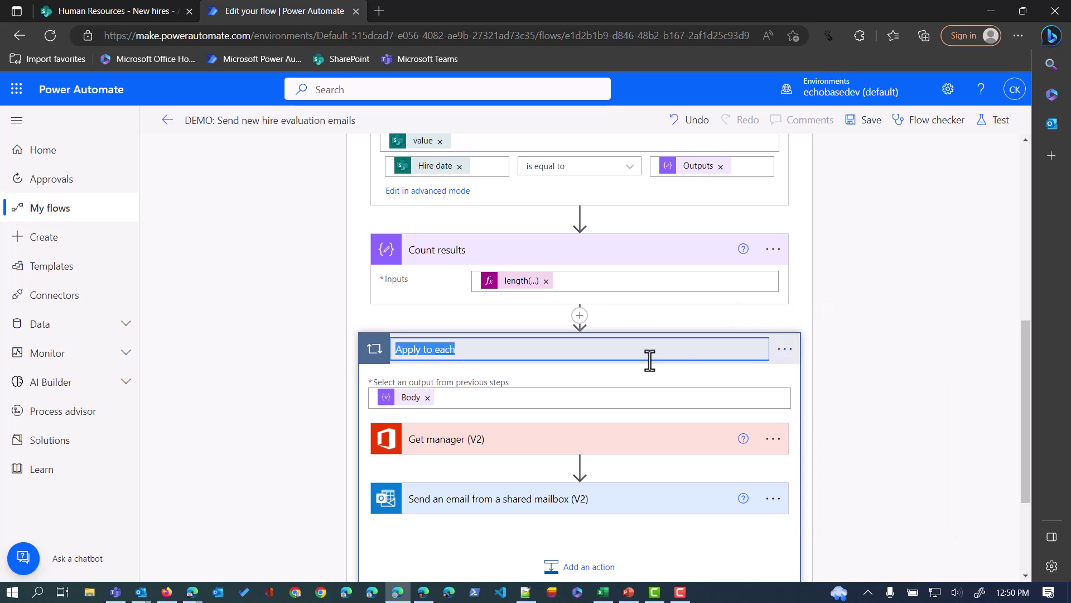
{"action": "left_click", "coordinate": [582, 352]}
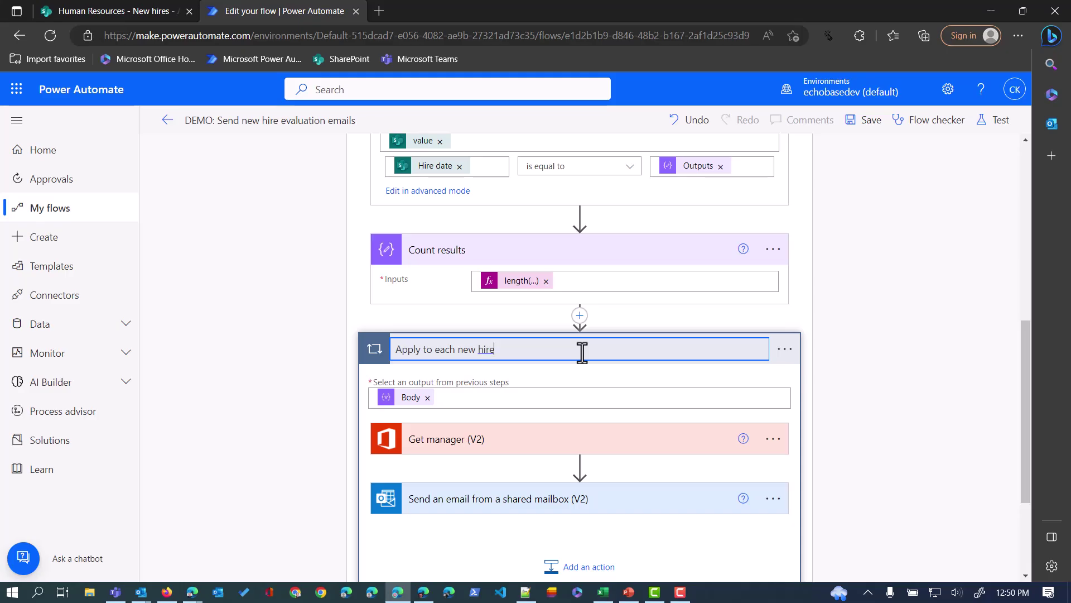
{"action": "left_click", "coordinate": [562, 366]}
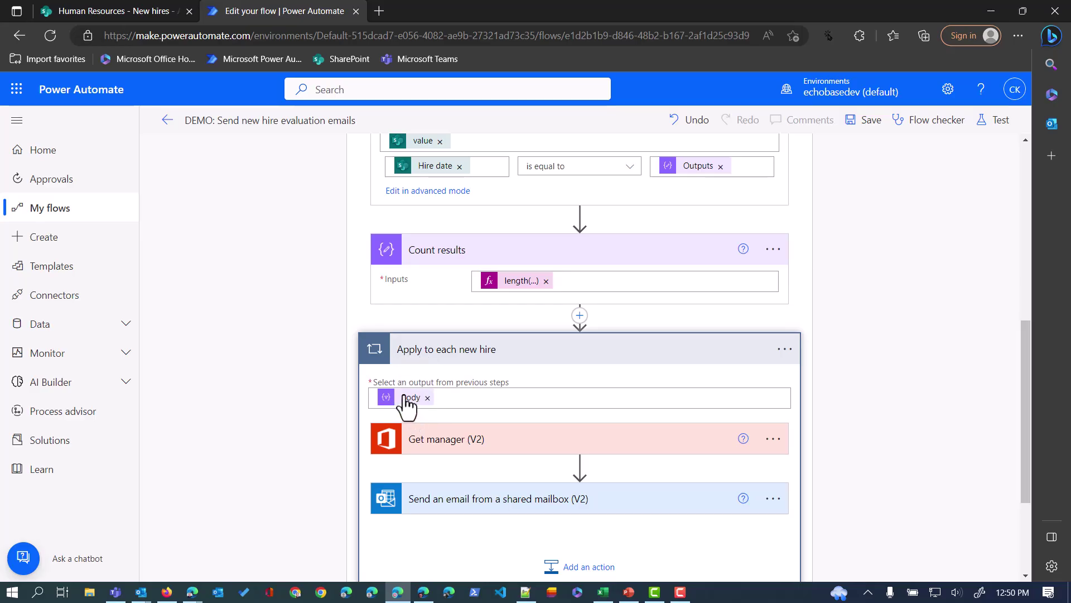
{"action": "mouse_move", "coordinate": [406, 407]}
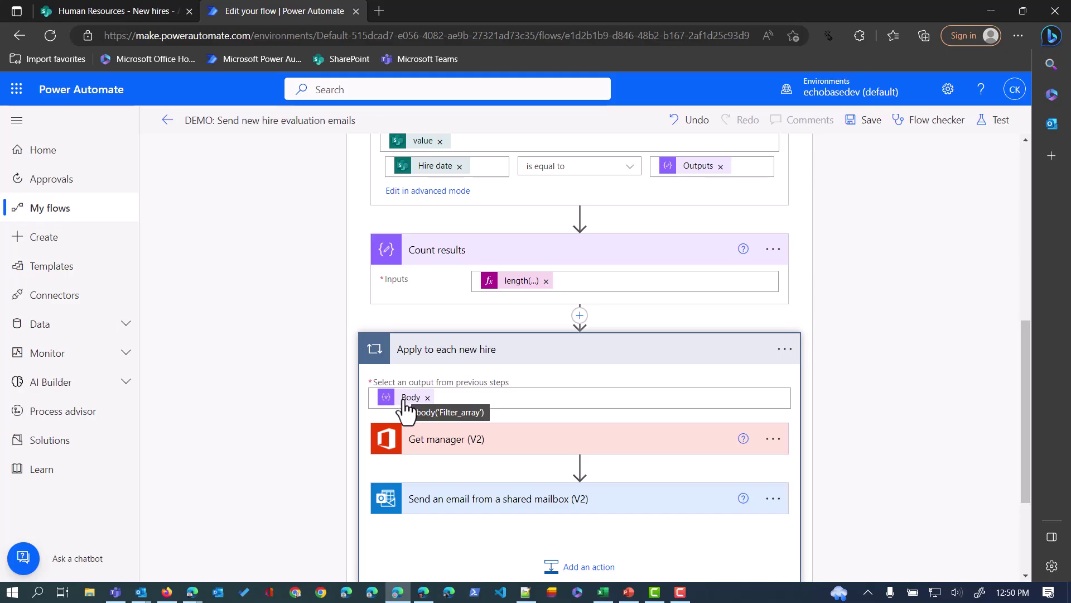
{"action": "left_click", "coordinate": [525, 446]}
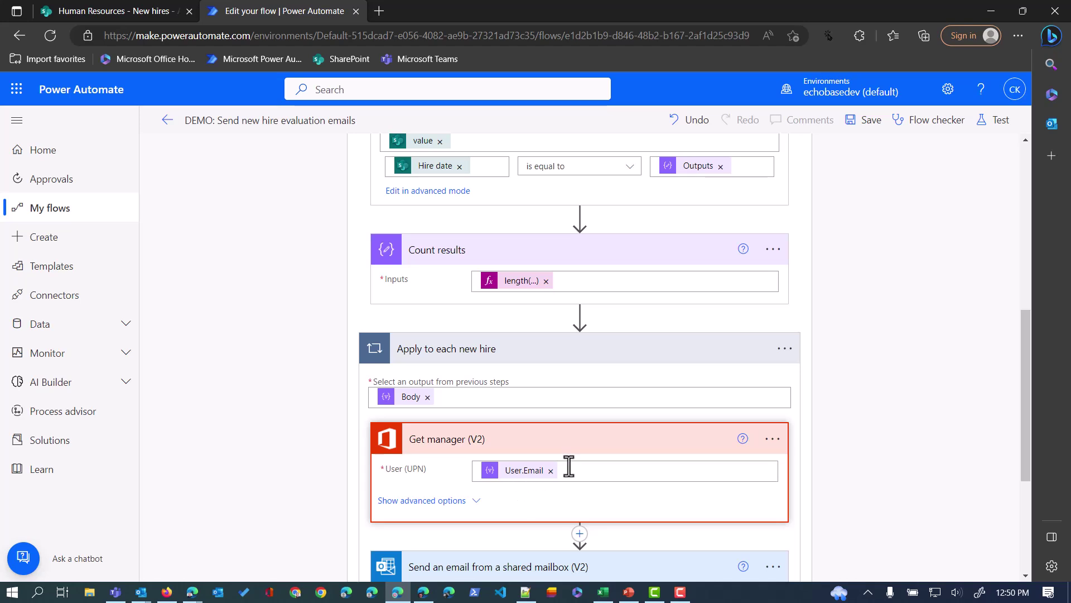
Set Get manager's User (UPN) to User Email, then try dragging it out of the auto-added loop.
{"action": "left_click", "coordinate": [581, 470]}
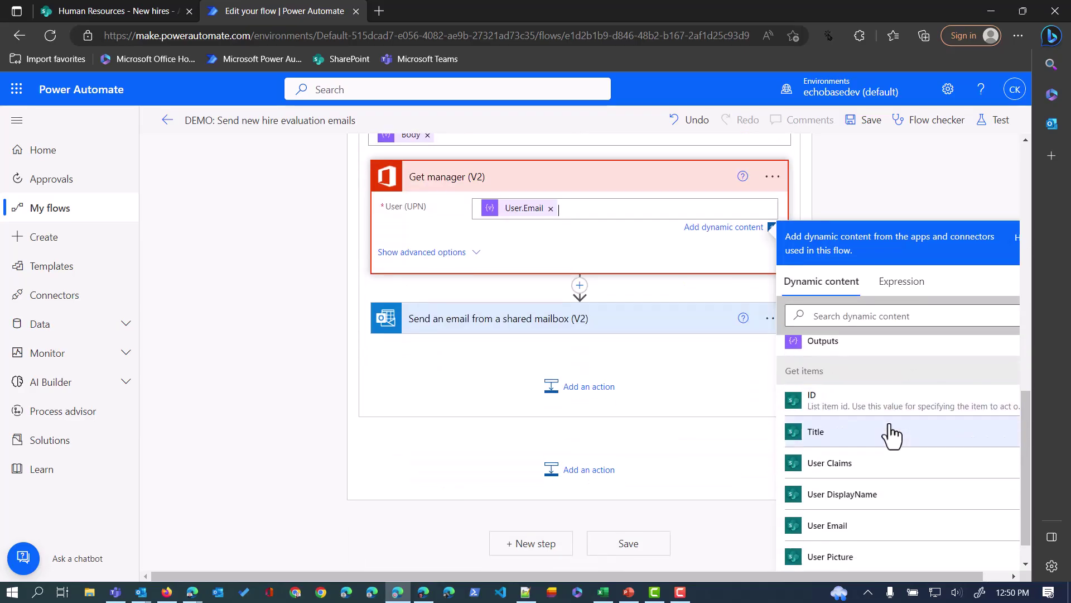
{"action": "scroll", "coordinate": [859, 491], "scroll_direction": "down", "scroll_amount": 3}
{"action": "scroll", "coordinate": [867, 475], "scroll_direction": "down", "scroll_amount": 3}
{"action": "scroll", "coordinate": [860, 449], "scroll_direction": "up", "scroll_amount": 2}
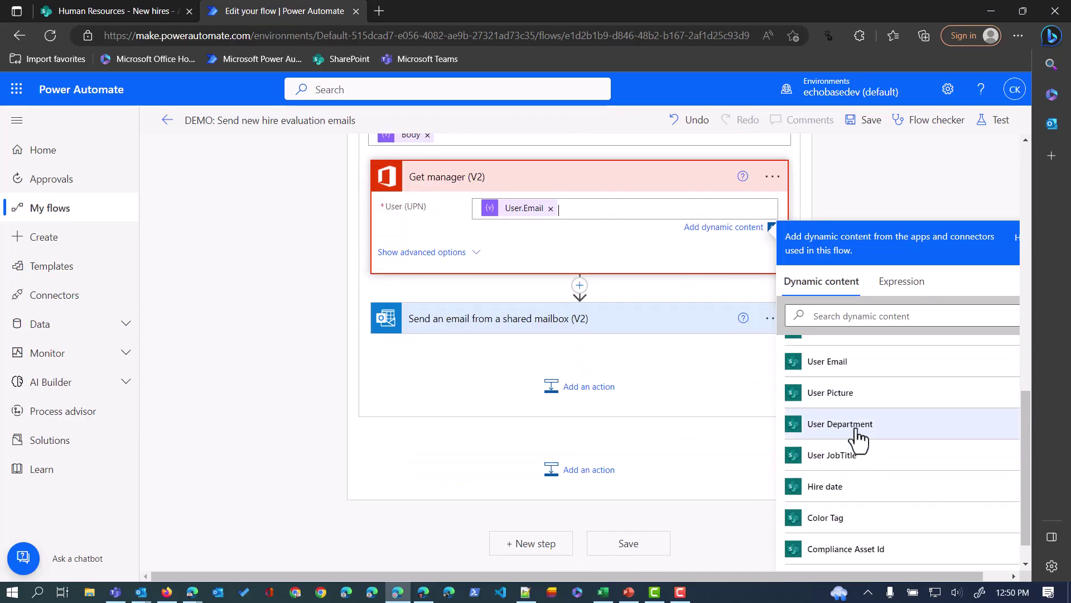
{"action": "left_click", "coordinate": [834, 365]}
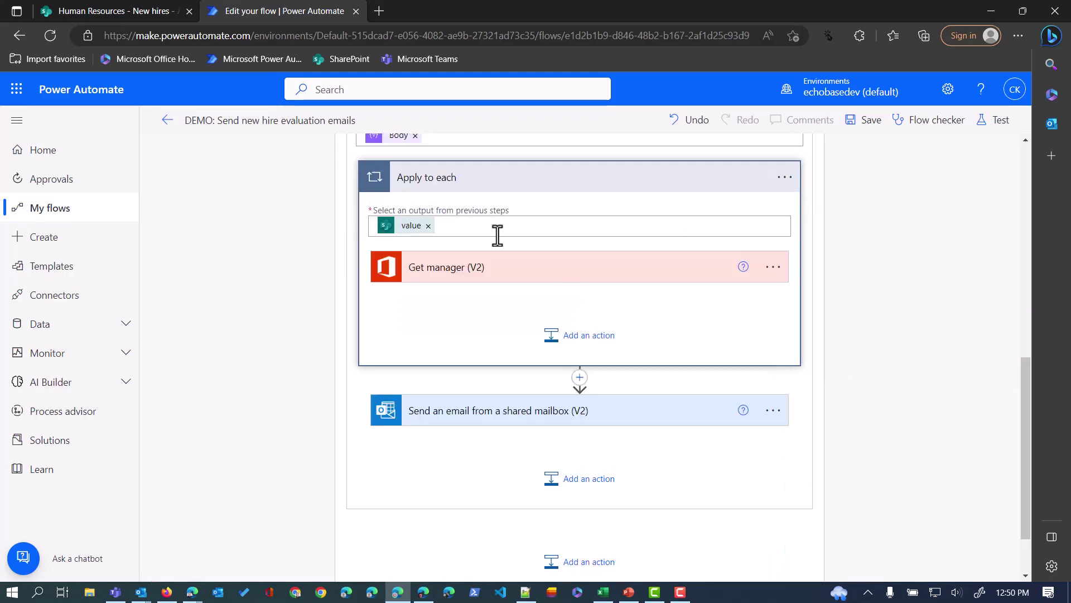
{"action": "left_click", "coordinate": [495, 273]}
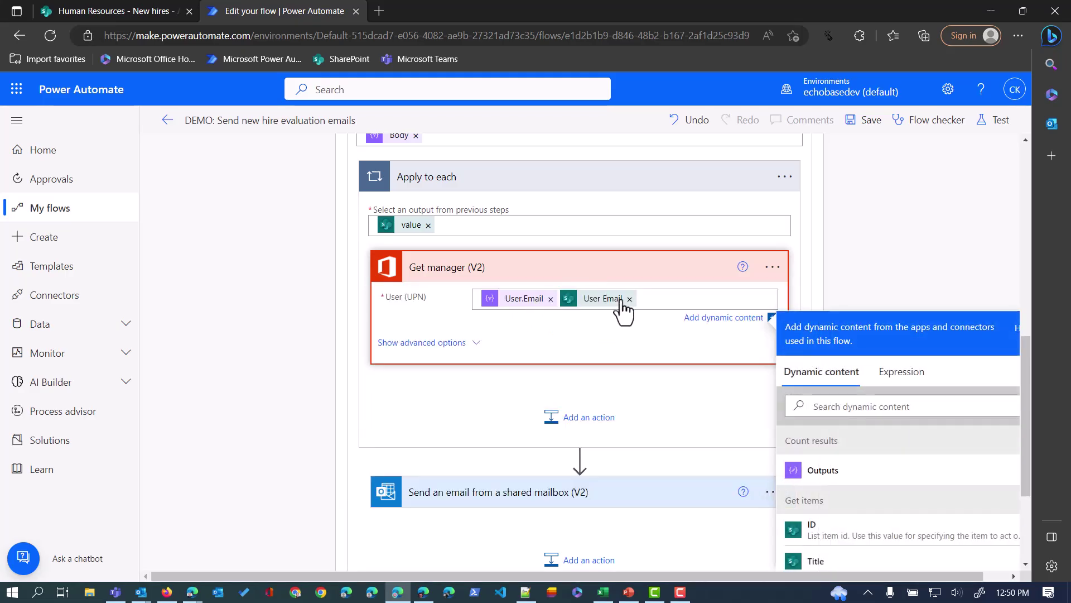
{"action": "left_click", "coordinate": [632, 298]}
{"action": "left_click_drag", "start_coordinate": [576, 278], "coordinate": [568, 460]}
{"action": "left_click", "coordinate": [637, 120]}
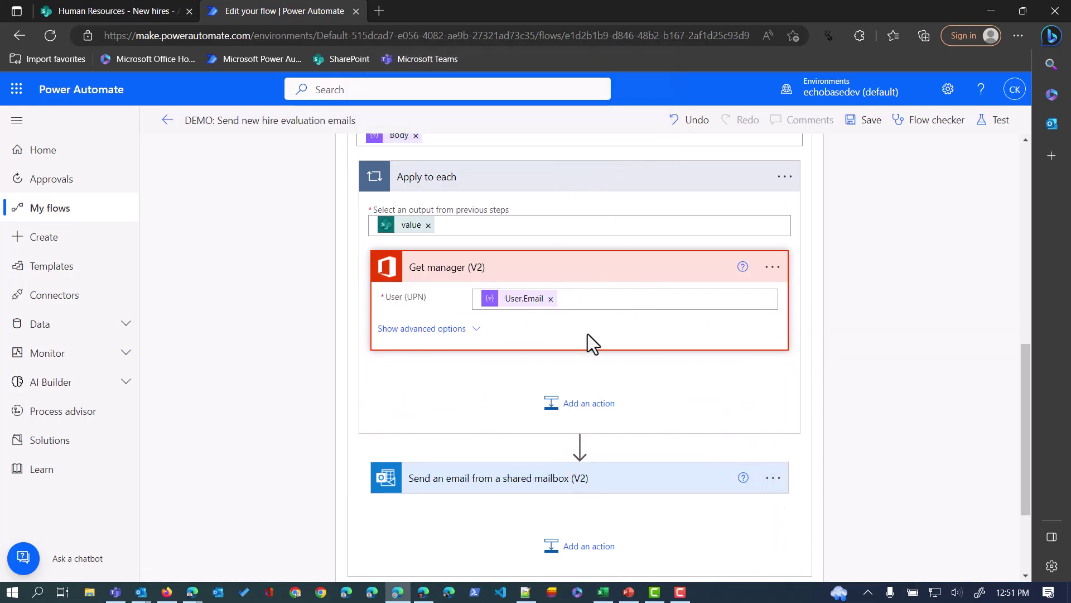
{"action": "scroll", "coordinate": [553, 312], "scroll_direction": "up", "scroll_amount": 1}
{"action": "left_click_drag", "start_coordinate": [547, 343], "coordinate": [555, 379]}
Clear the User Email token and delete the Get manager (V2) step.
{"action": "left_click", "coordinate": [551, 366]}
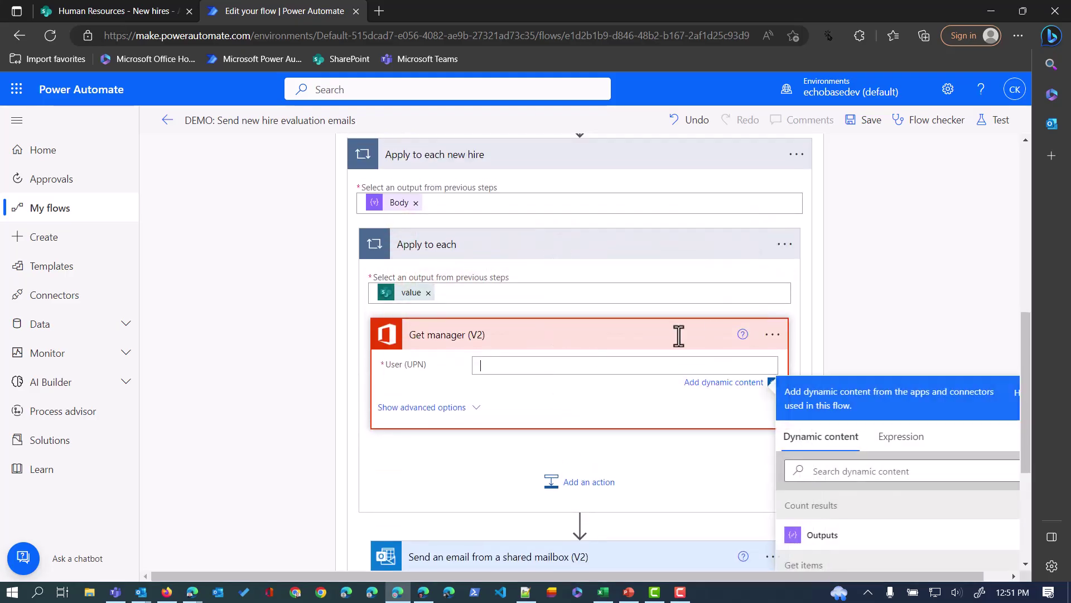
{"action": "left_click", "coordinate": [773, 335]}
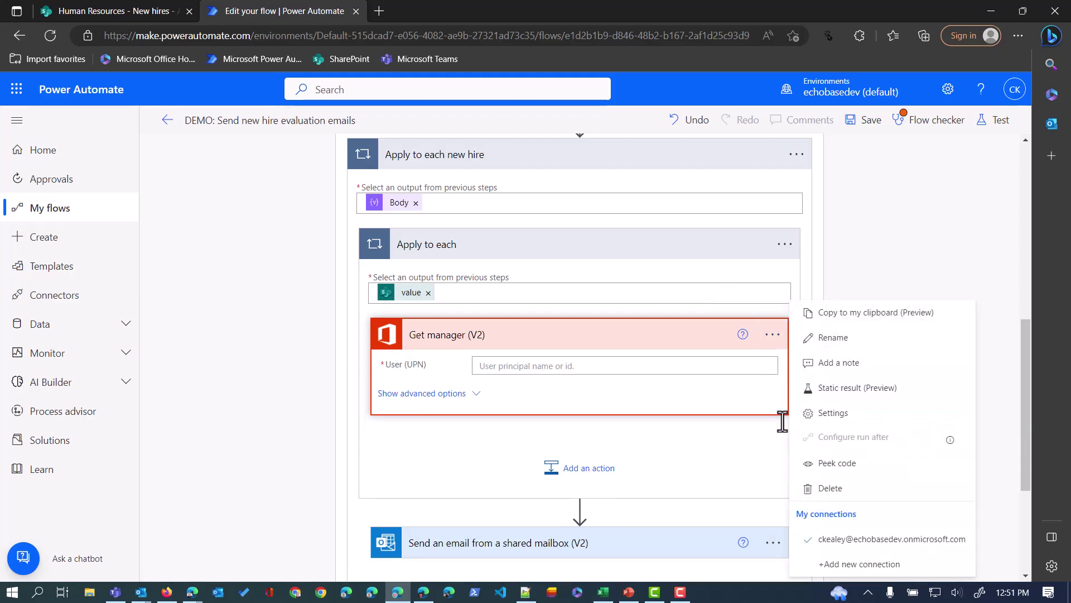
{"action": "left_click", "coordinate": [831, 489]}
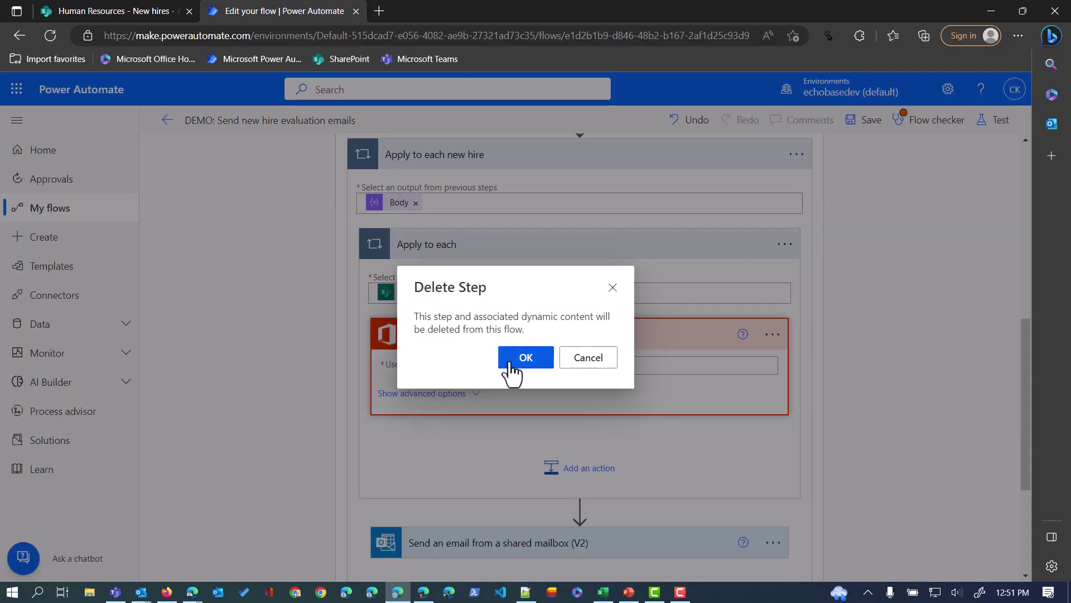
{"action": "left_click", "coordinate": [517, 365]}
Delete the extra nested Apply to each loop.
{"action": "left_click", "coordinate": [771, 245]}
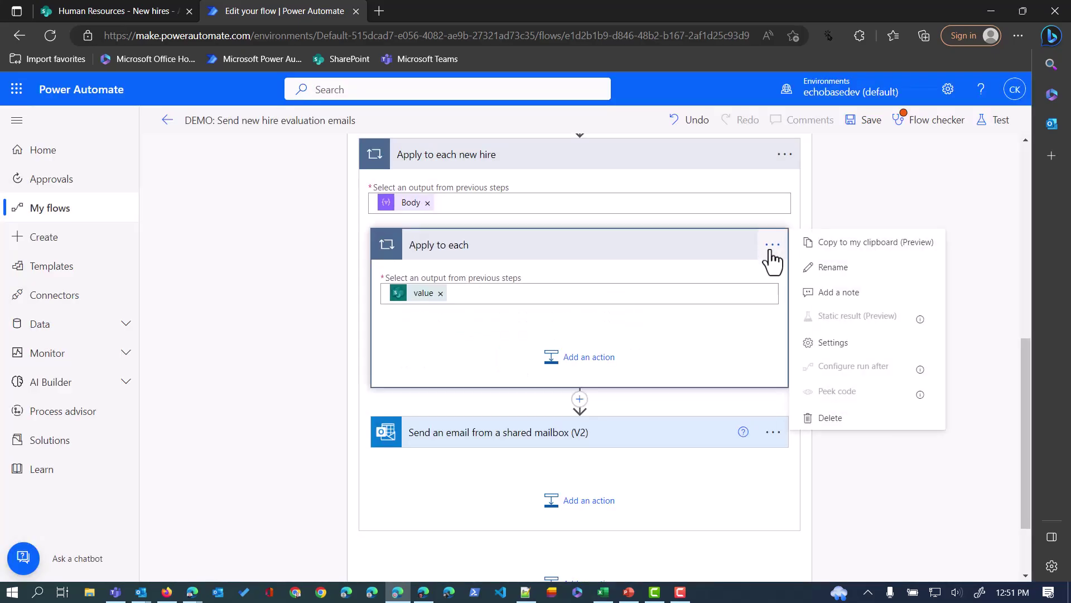
{"action": "left_click", "coordinate": [820, 418]}
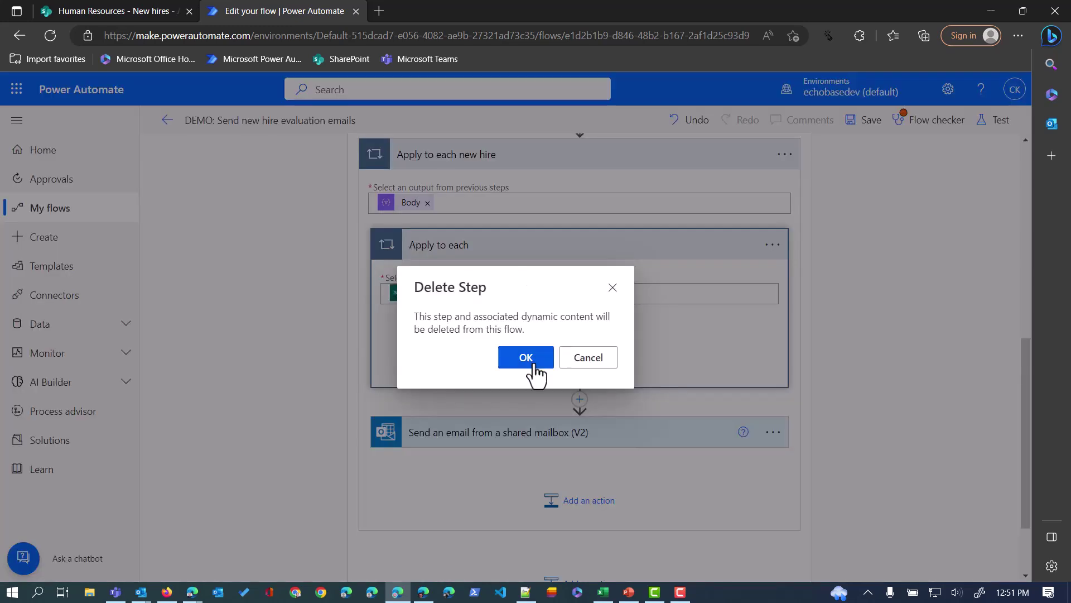
{"action": "left_click", "coordinate": [535, 369]}
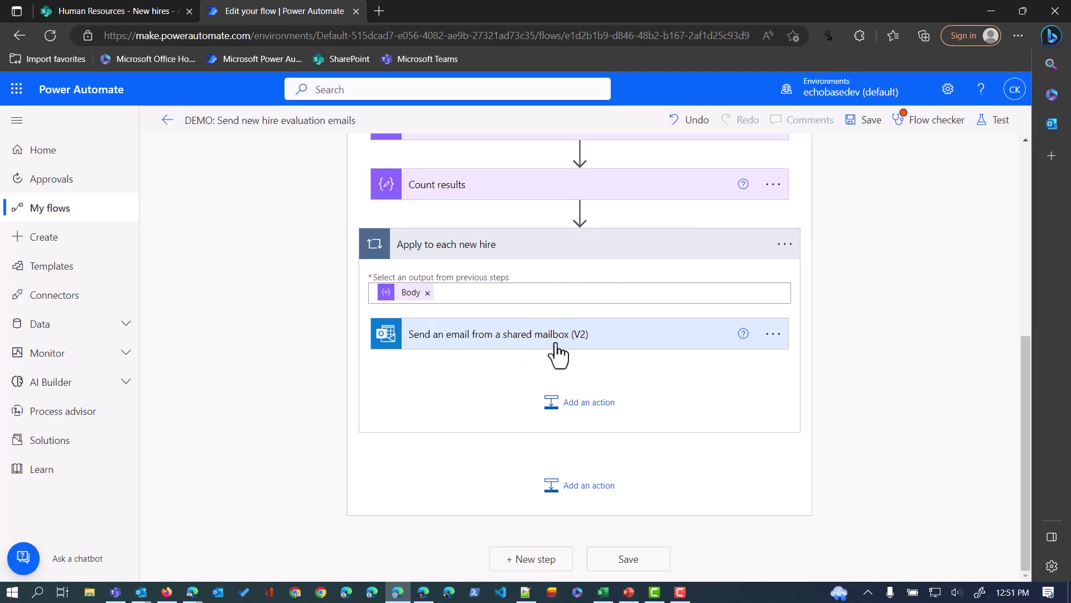
Add a Get manager (V2) action inside the new-hire loop and move the shared-mailbox email below it.
{"action": "left_click", "coordinate": [563, 413]}
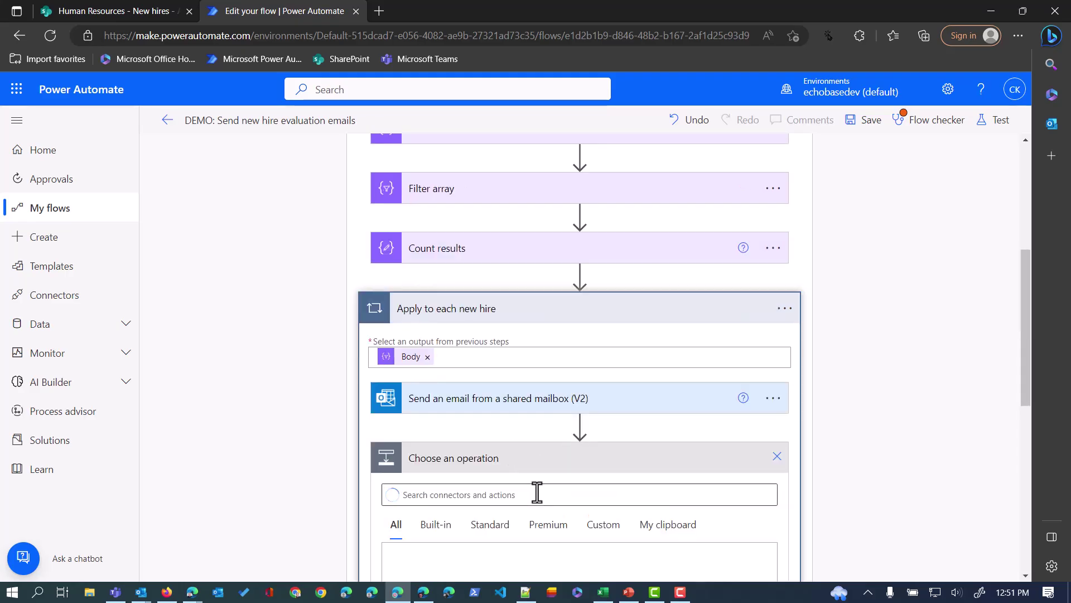
{"action": "scroll", "coordinate": [536, 492], "scroll_direction": "down", "scroll_amount": 7}
{"action": "scroll", "coordinate": [399, 517], "scroll_direction": "up", "scroll_amount": 4}
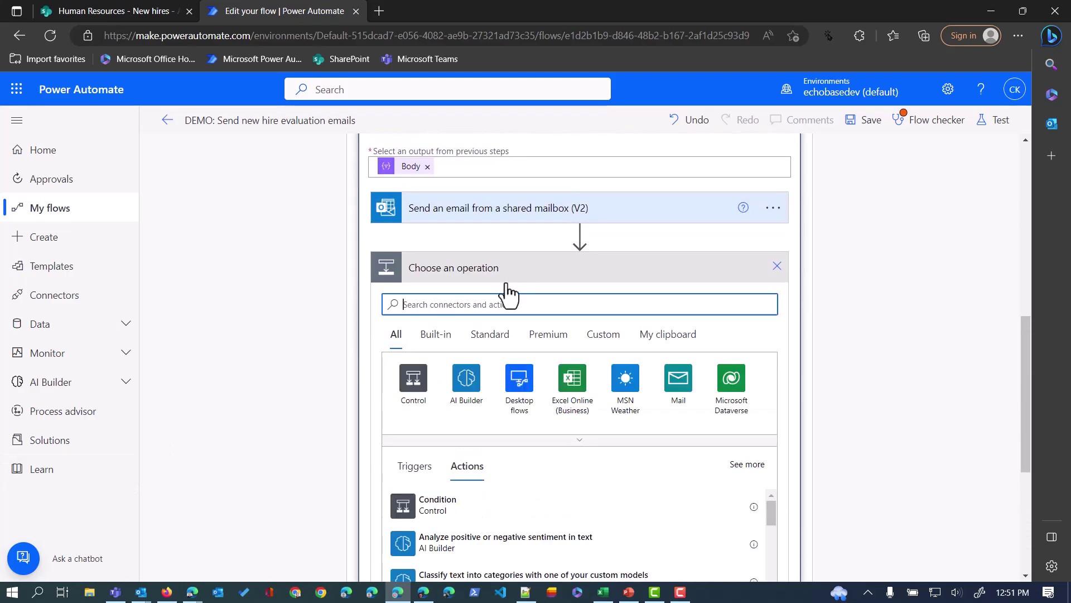
{"action": "type", "text": "get manager"}
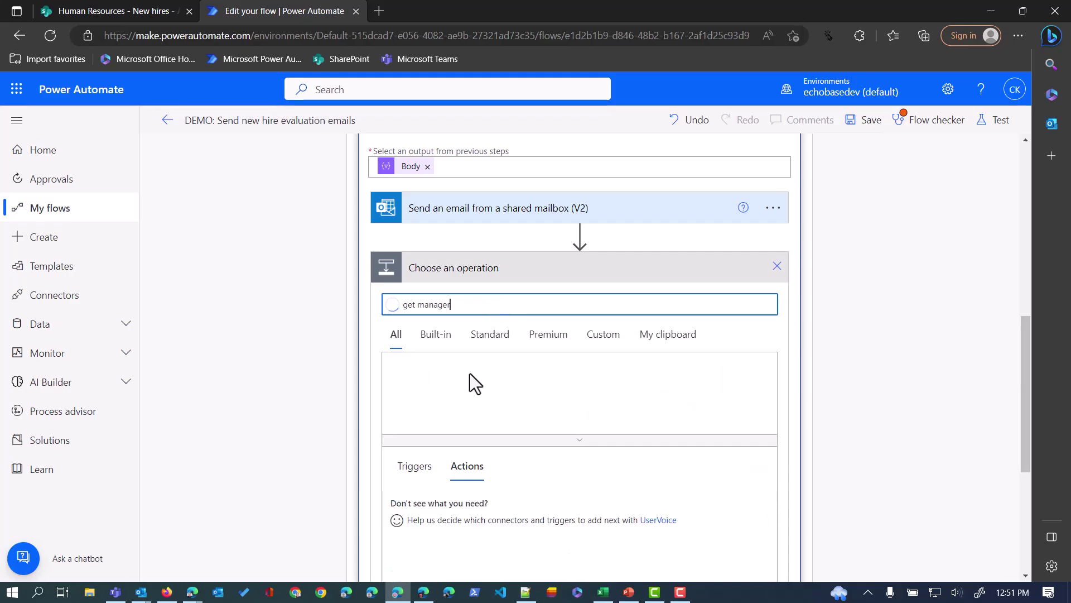
{"action": "left_click", "coordinate": [452, 506]}
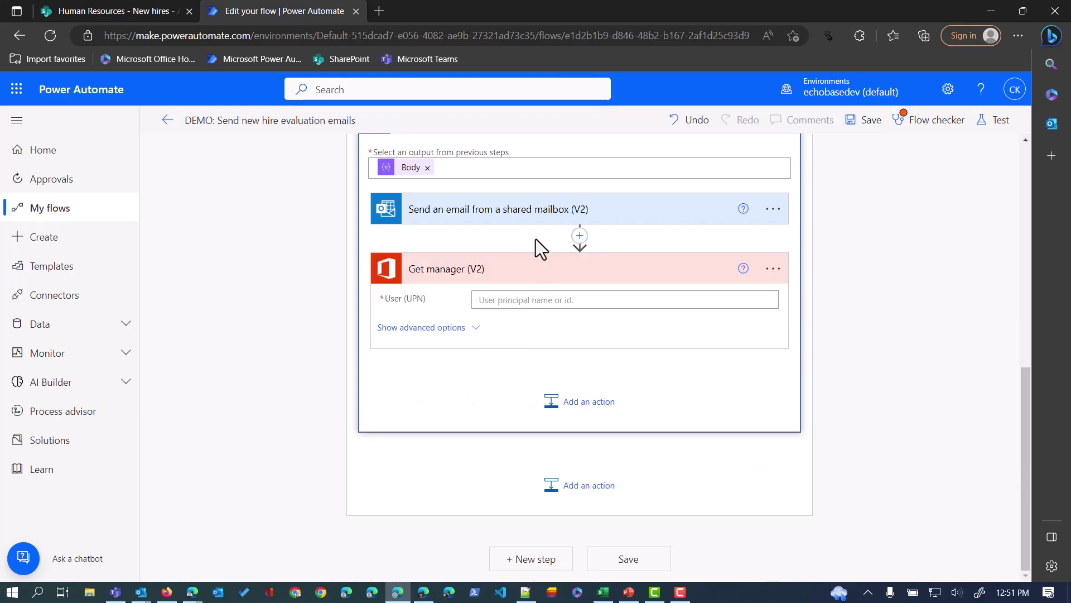
{"action": "left_click_drag", "start_coordinate": [544, 220], "coordinate": [551, 378]}
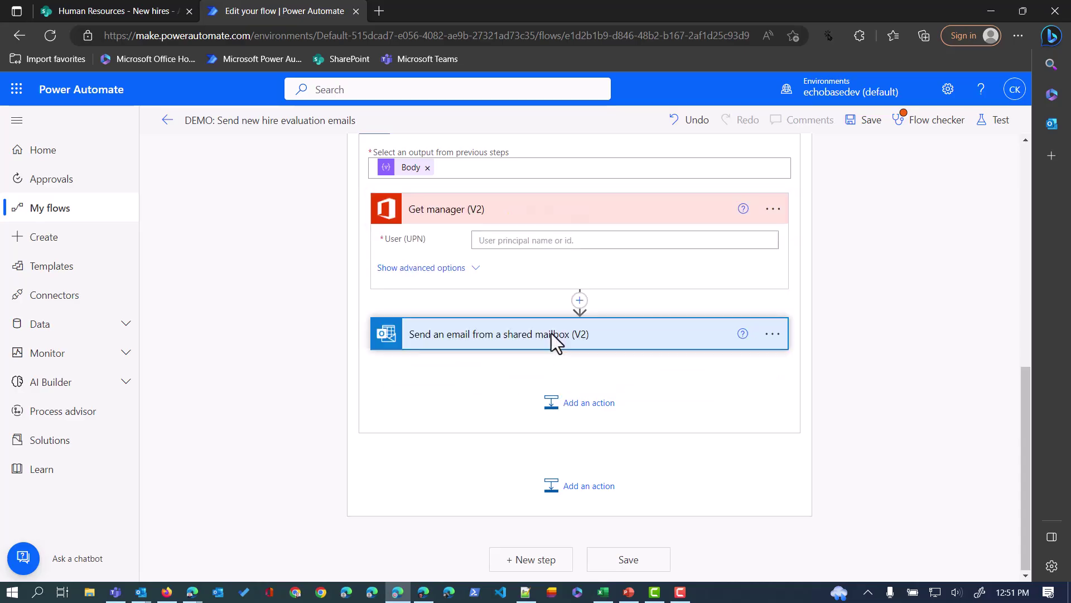
Fill Get manager's User (UPN) with the expression item()?['User']?['Email'].
{"action": "left_click", "coordinate": [499, 240]}
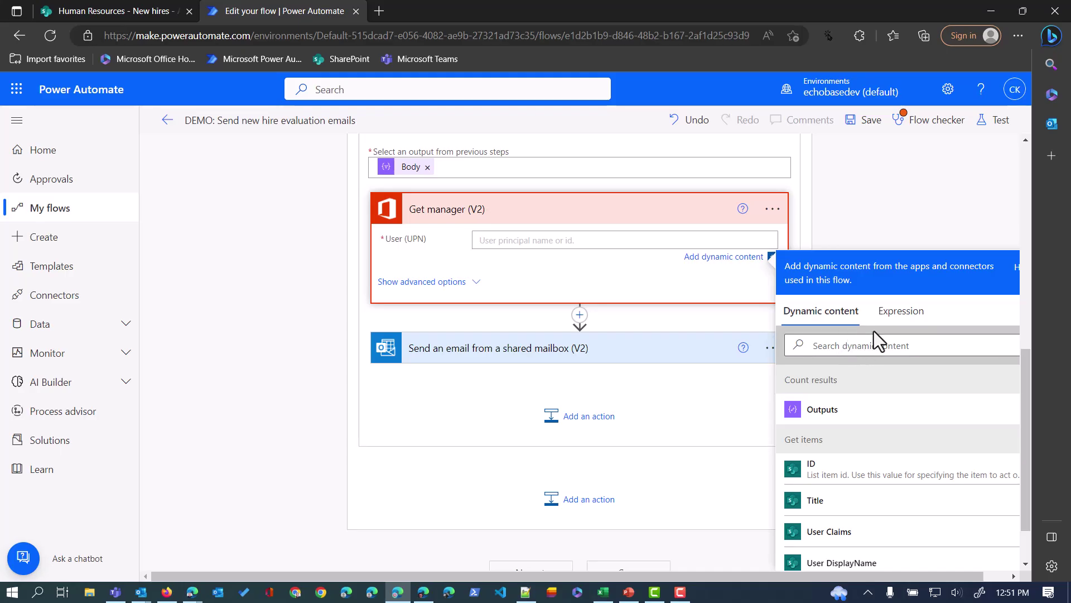
{"action": "left_click", "coordinate": [900, 323]}
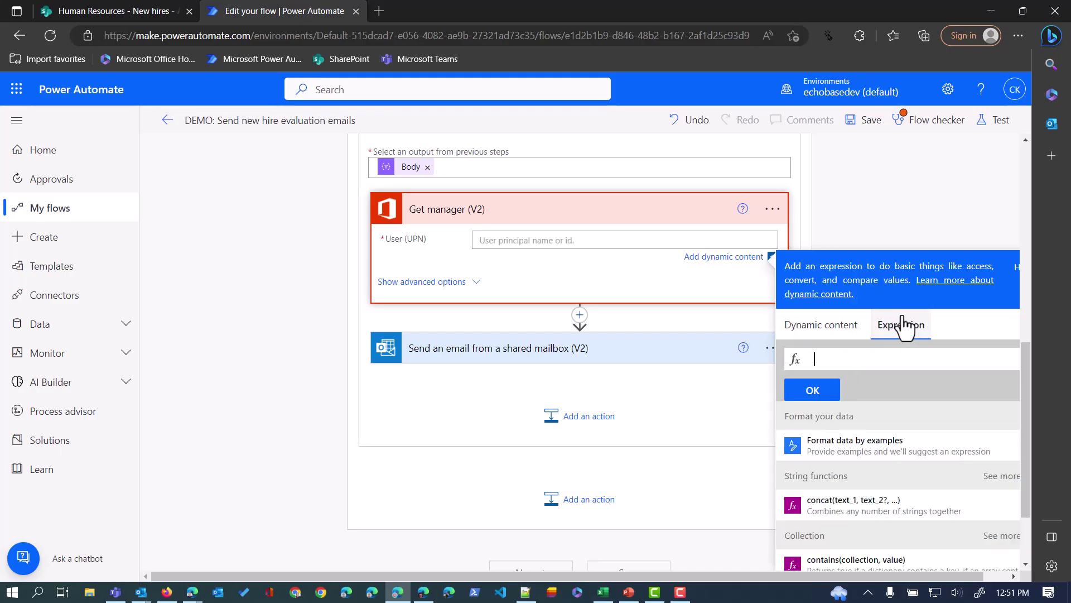
{"action": "type", "text": "item("}
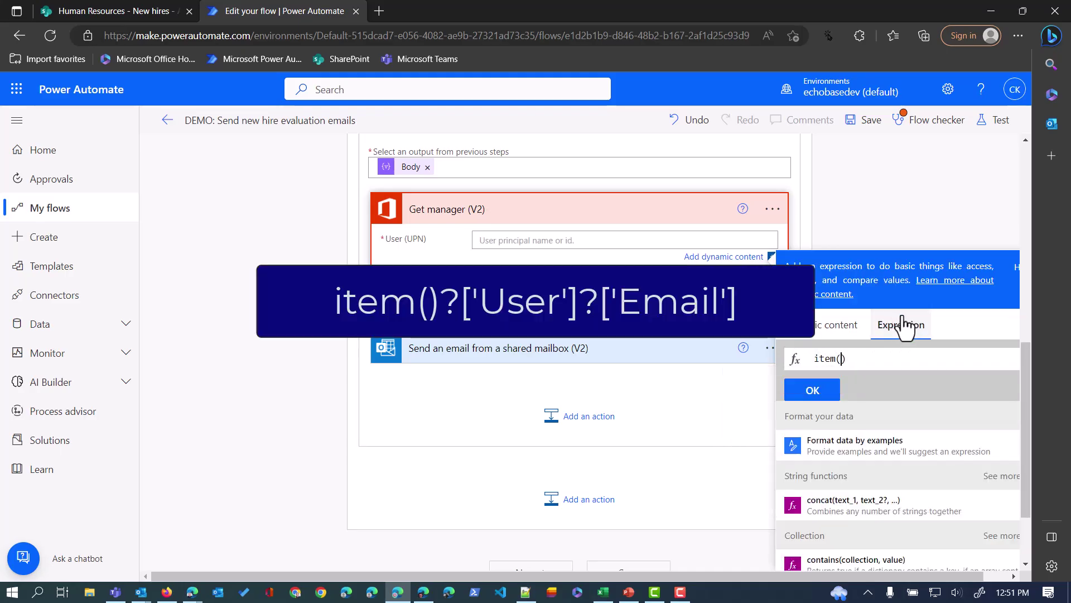
{"action": "type", "text": ")?"}
{"action": "key", "text": "BackSpace"}
{"action": "type", "text": "?['"}
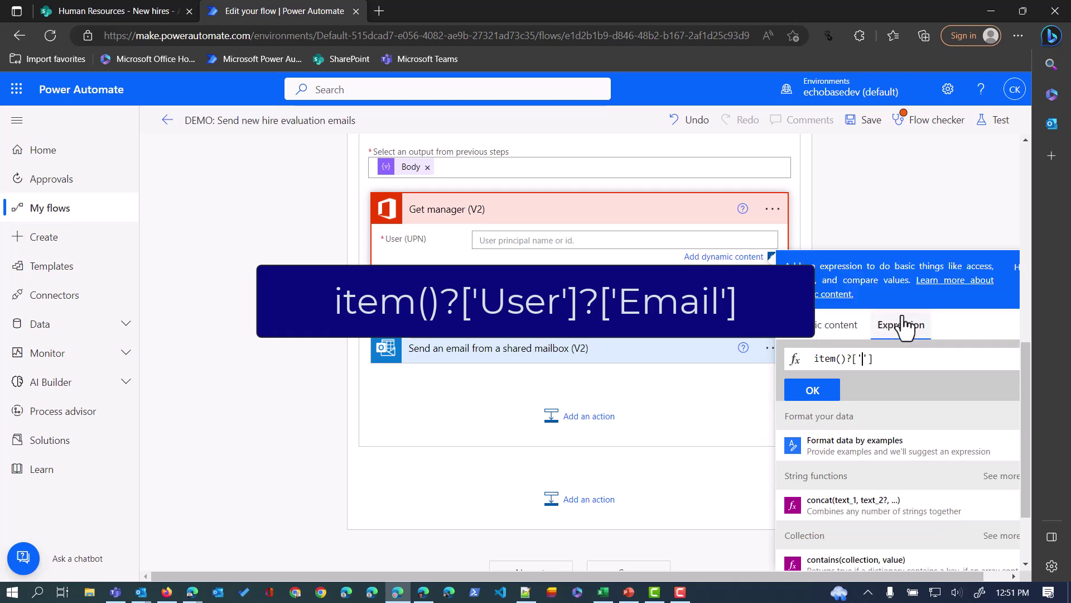
{"action": "type", "text": "User"}
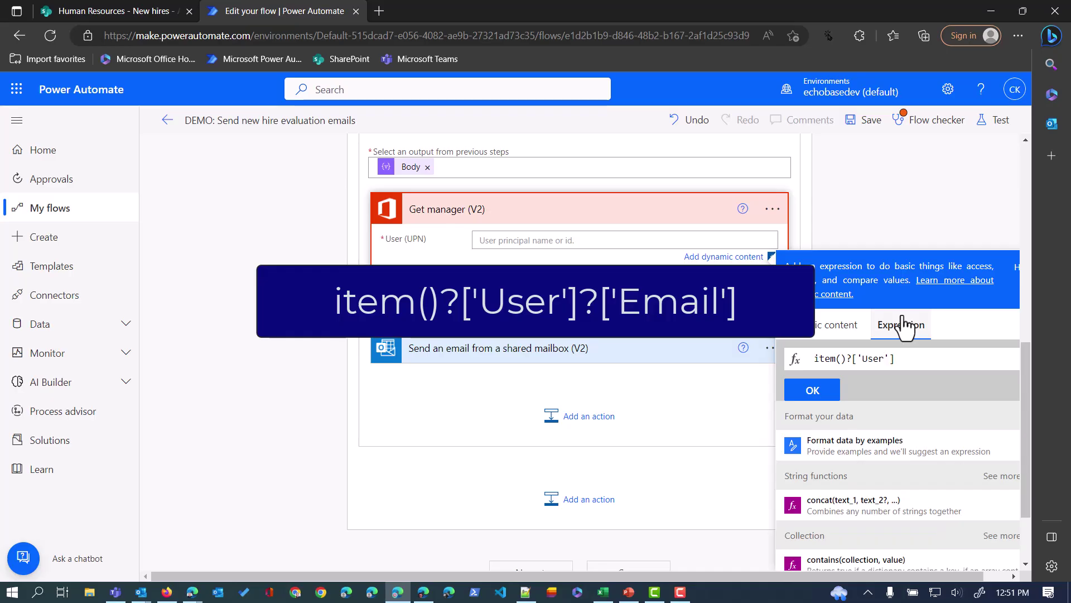
{"action": "key", "text": "End"}
{"action": "type", "text": "?['Email"}
{"action": "left_click", "coordinate": [826, 394]}
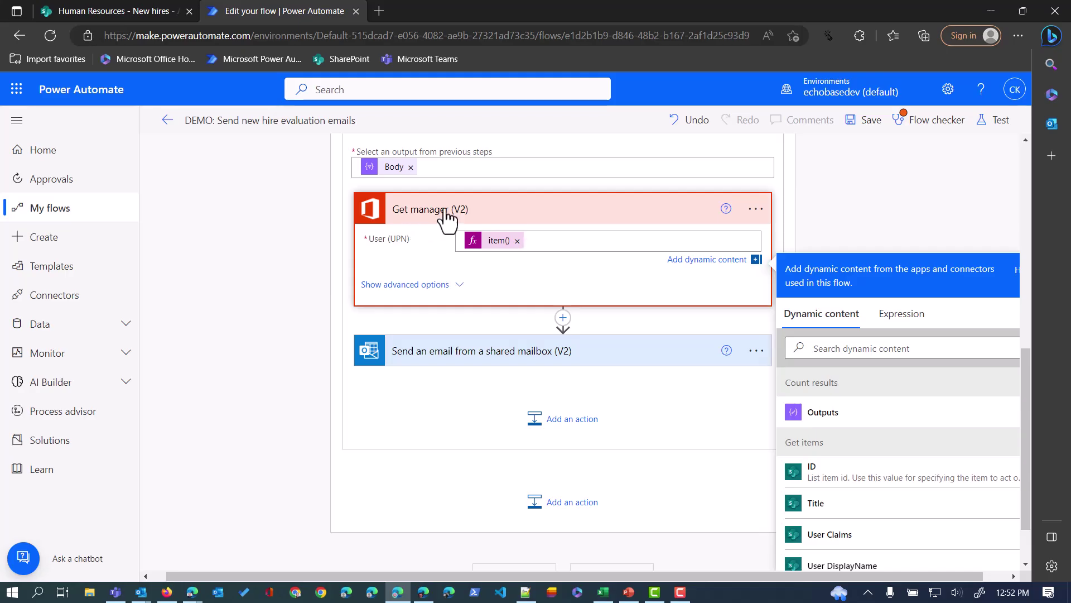
Set the shared-mailbox email's To field to the Mail dynamic value from Get manager (V2).
{"action": "left_click", "coordinate": [586, 352]}
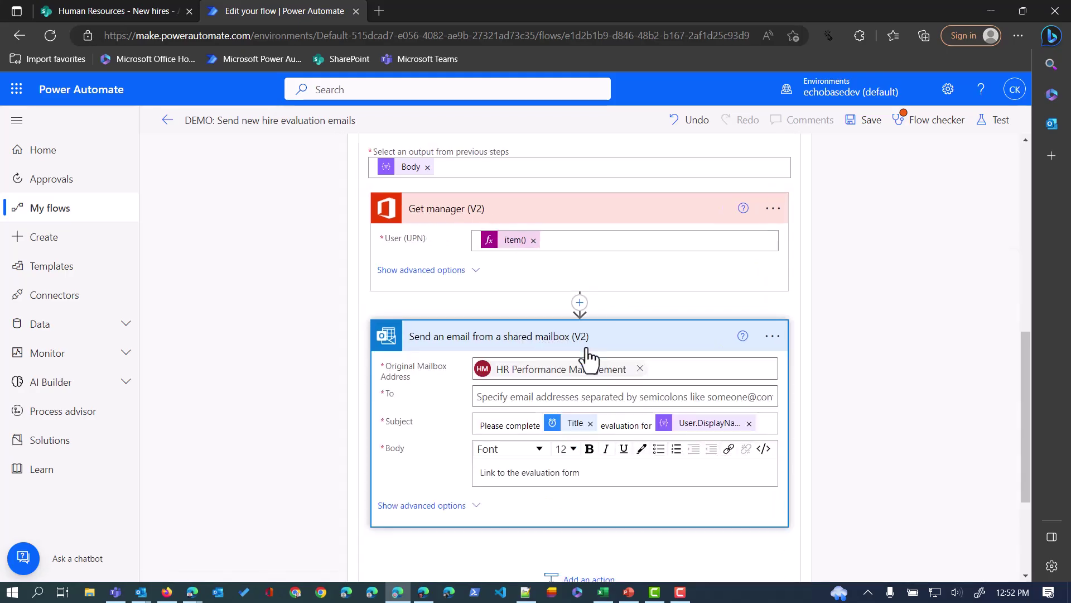
{"action": "left_click", "coordinate": [505, 399]}
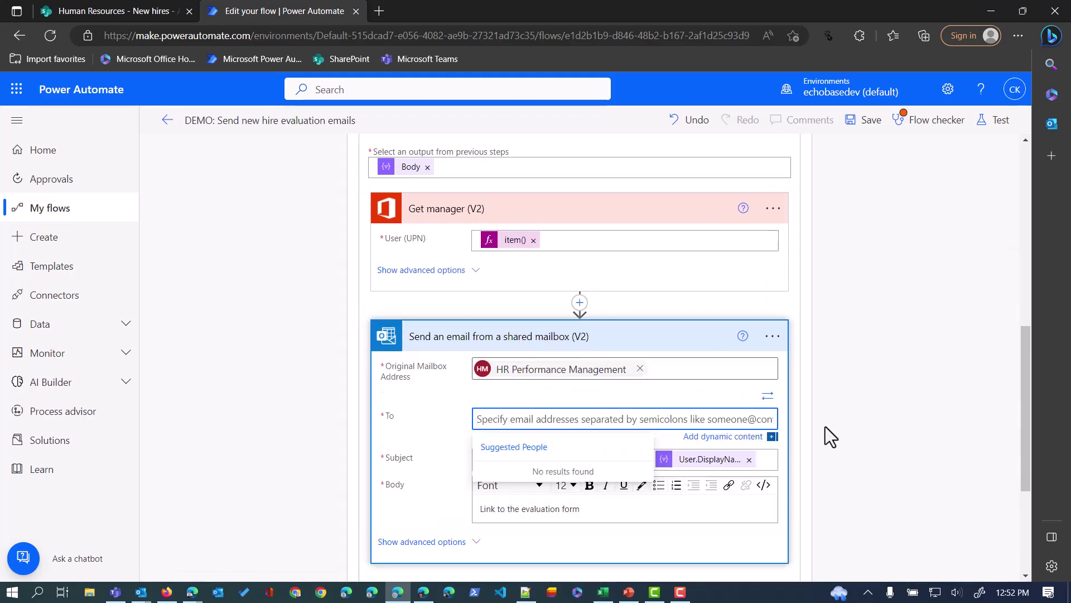
{"action": "left_click", "coordinate": [721, 436]}
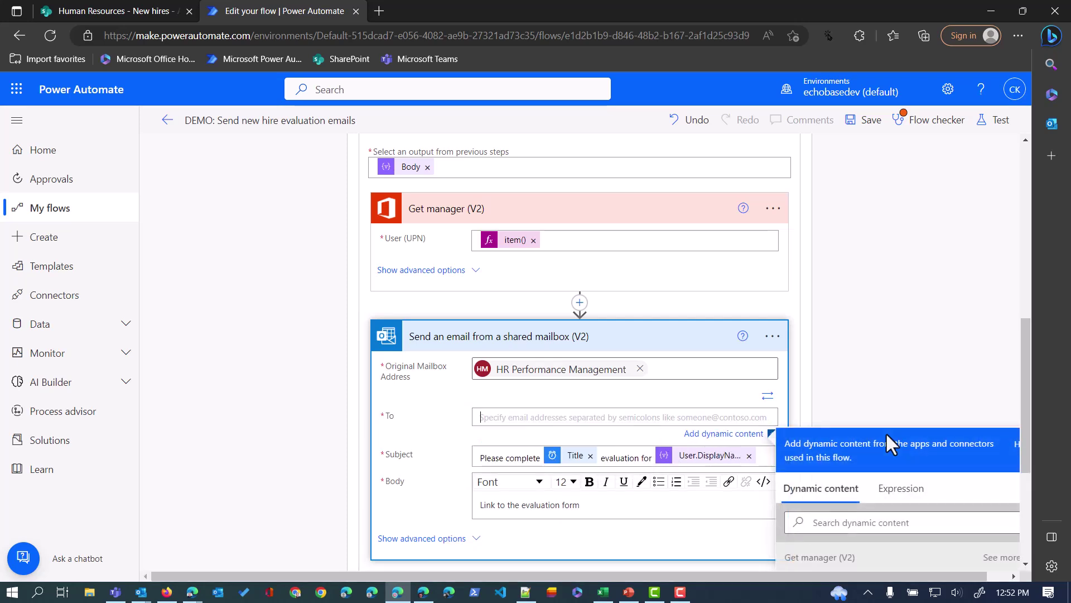
{"action": "left_click", "coordinate": [910, 516]}
{"action": "type", "text": "mail"}
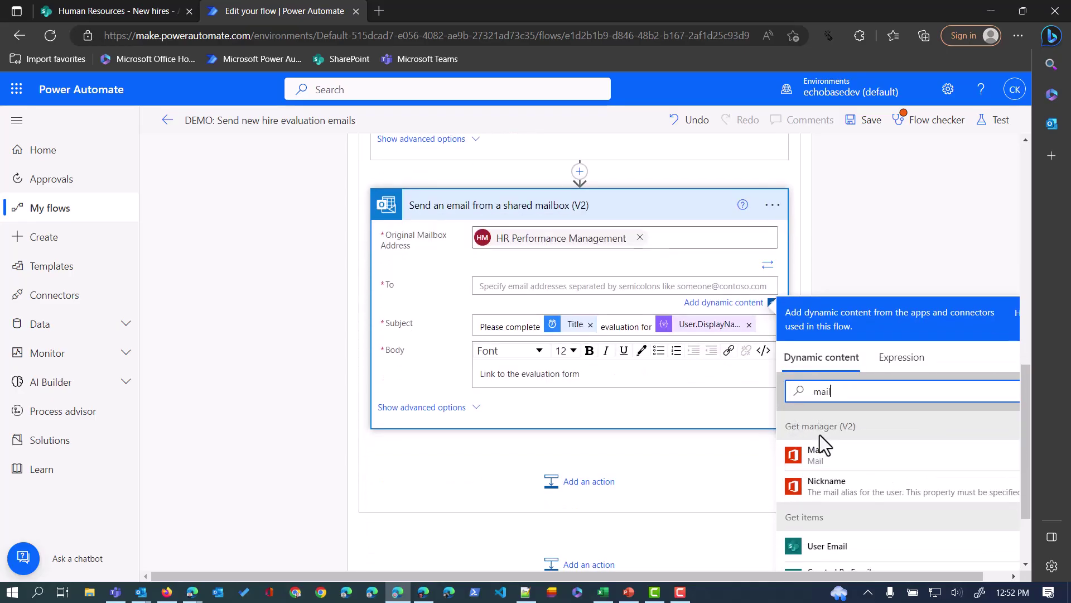
{"action": "left_click", "coordinate": [815, 456]}
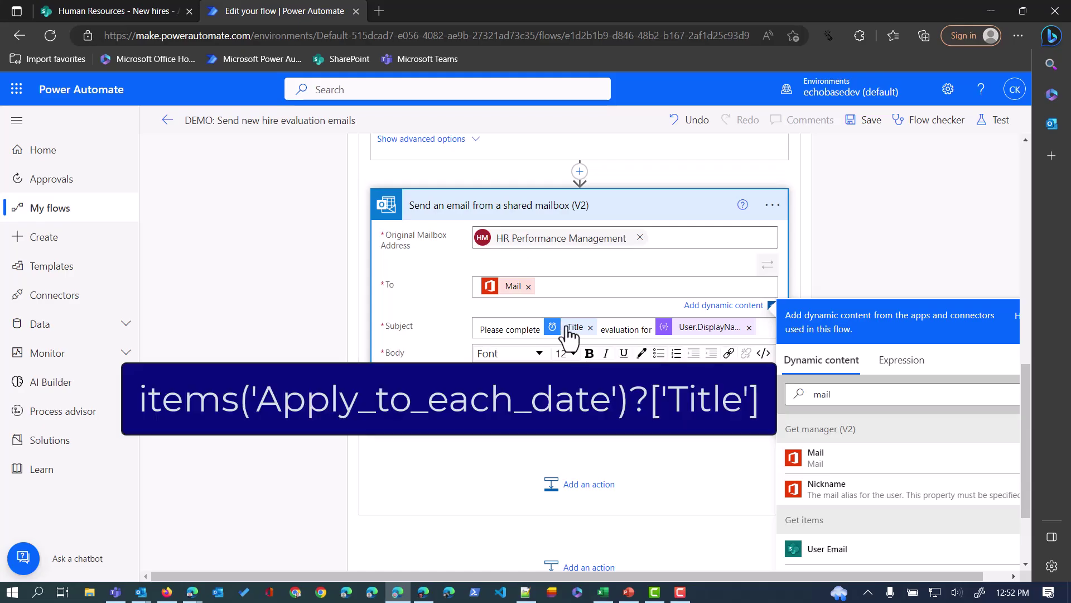
{"action": "mouse_move", "coordinate": [569, 334]}
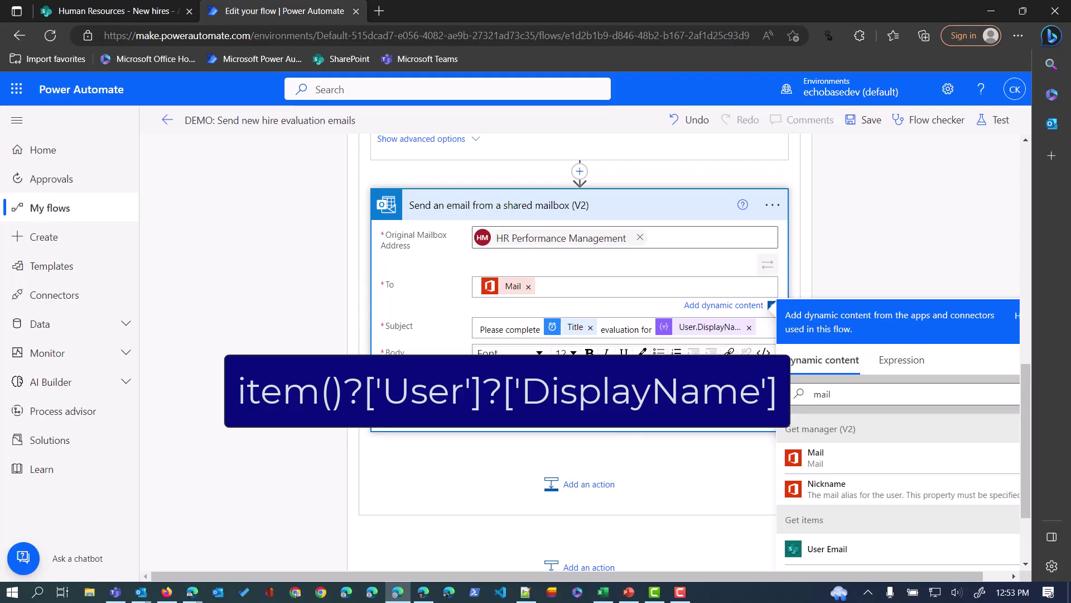
Select the body text 'Link to the evaluation form' and save the flow.
{"action": "left_click", "coordinate": [613, 377]}
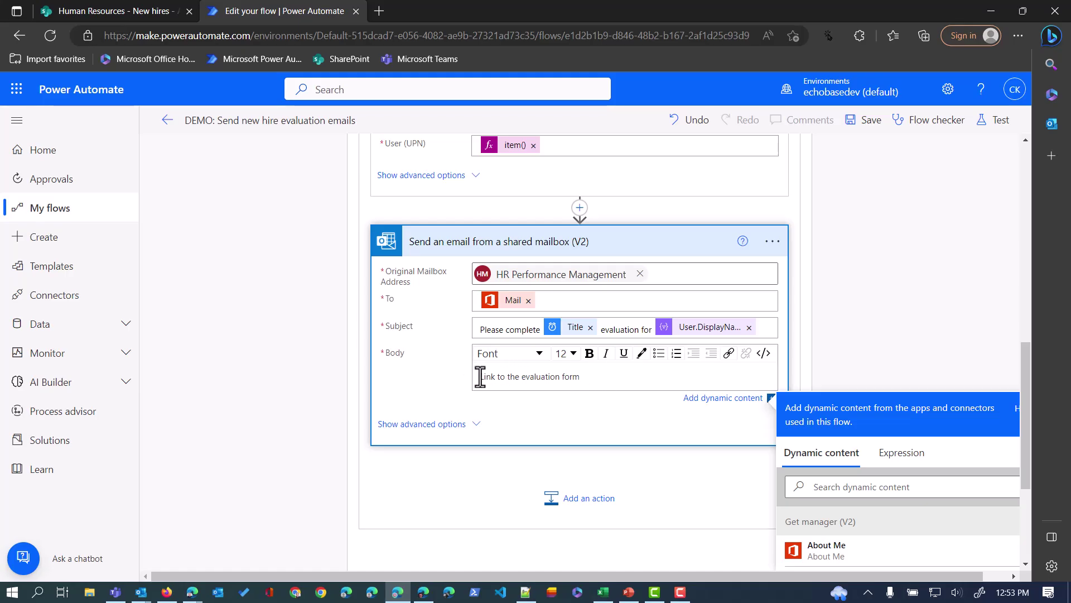
{"action": "left_click_drag", "start_coordinate": [482, 376], "coordinate": [609, 379]}
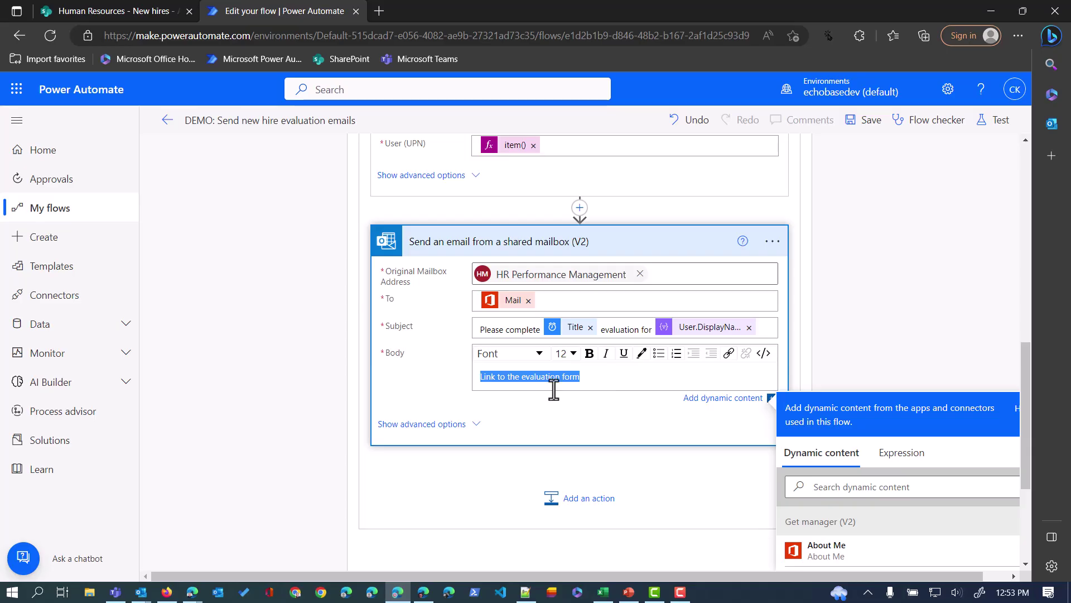
{"action": "left_click", "coordinate": [870, 122]}
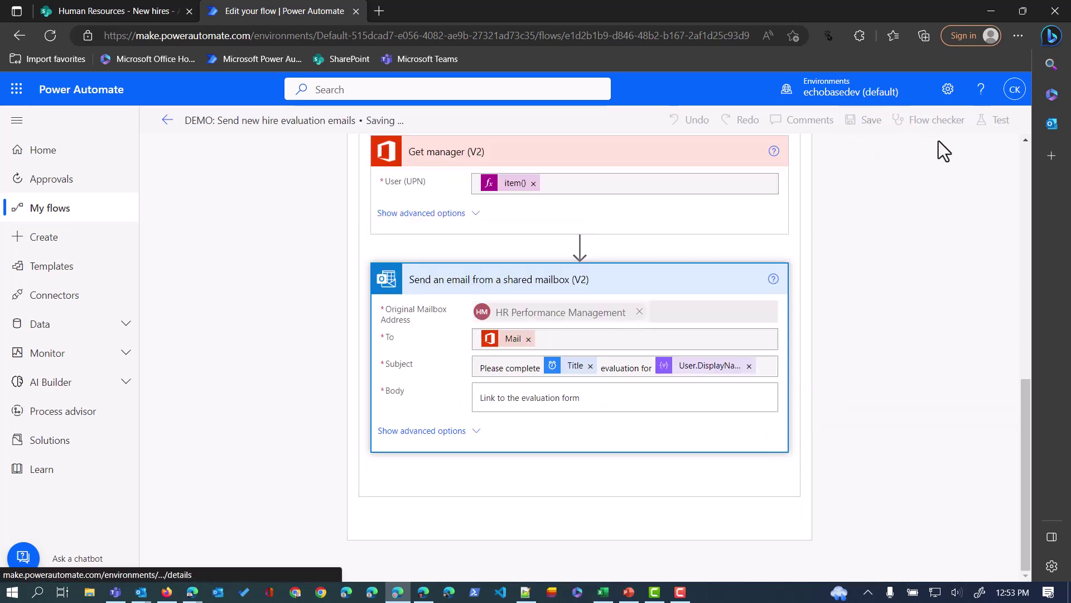
Run the flow manually and refresh the run history until the 12:53 PM run shows Succeeded.
{"action": "left_click", "coordinate": [167, 121]}
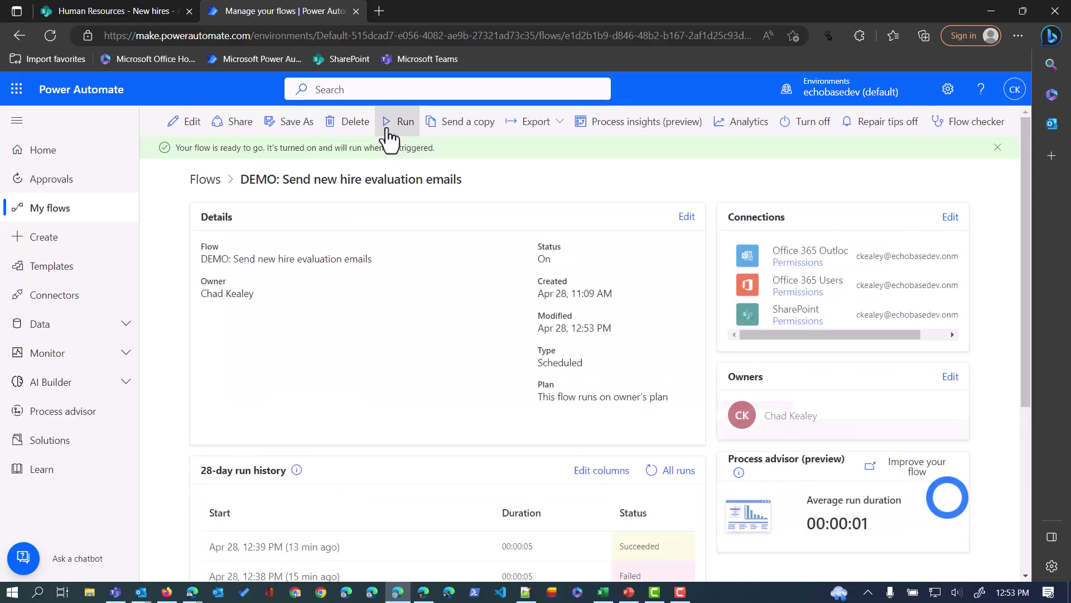
{"action": "left_click", "coordinate": [387, 127]}
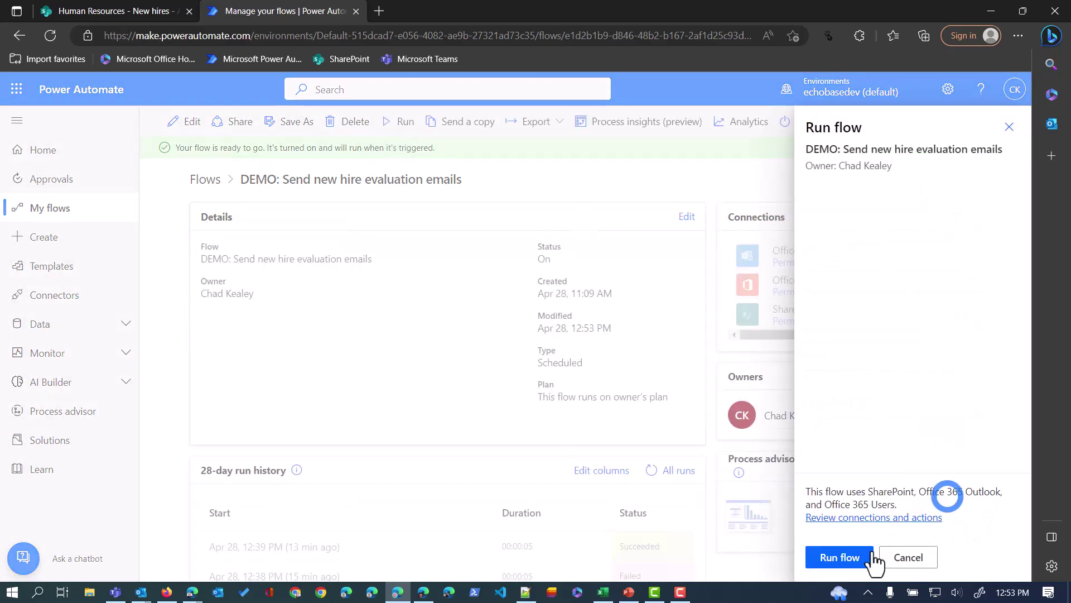
{"action": "left_click", "coordinate": [841, 557]}
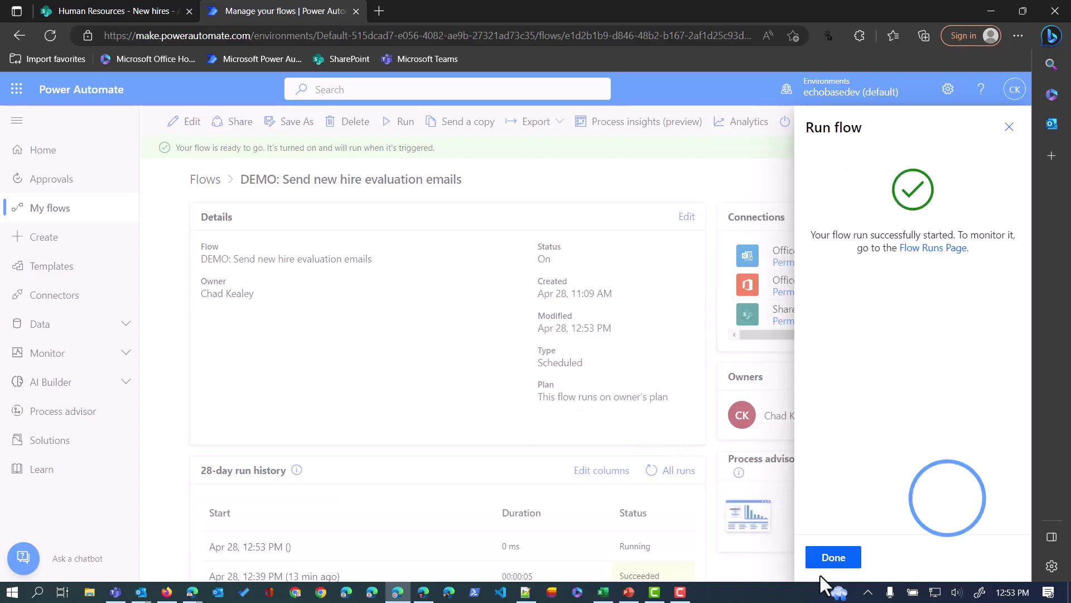
{"action": "left_click", "coordinate": [827, 562]}
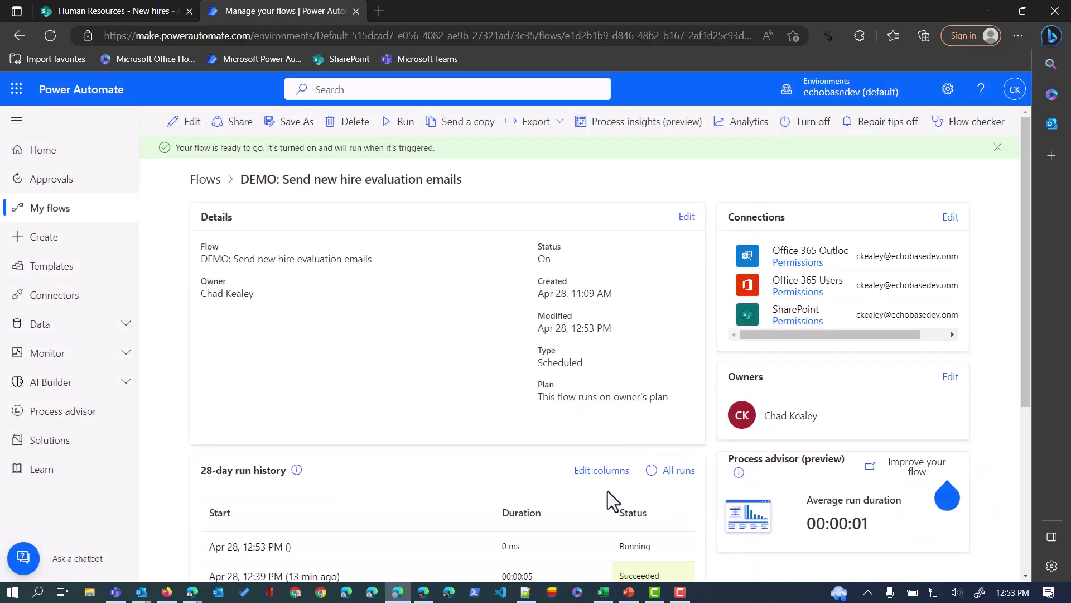
{"action": "left_click", "coordinate": [651, 472]}
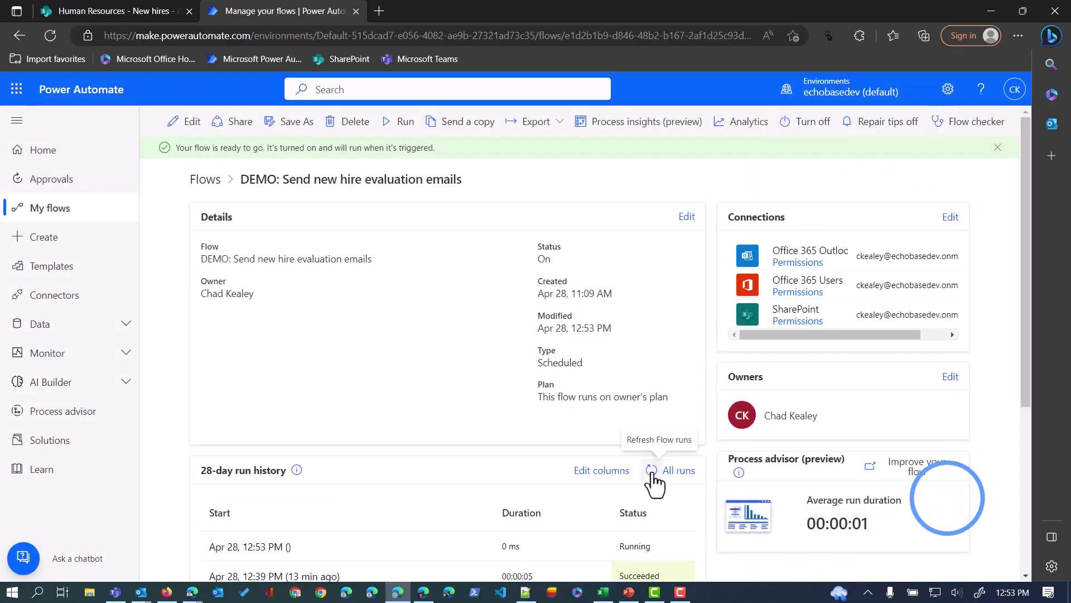
{"action": "left_click", "coordinate": [652, 472]}
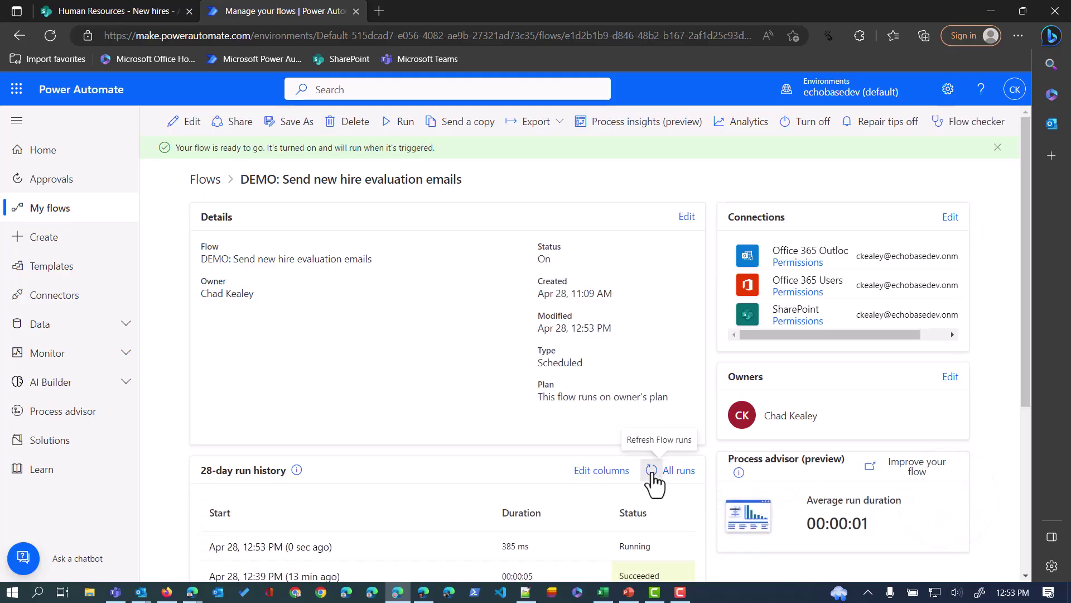
{"action": "left_click", "coordinate": [652, 472]}
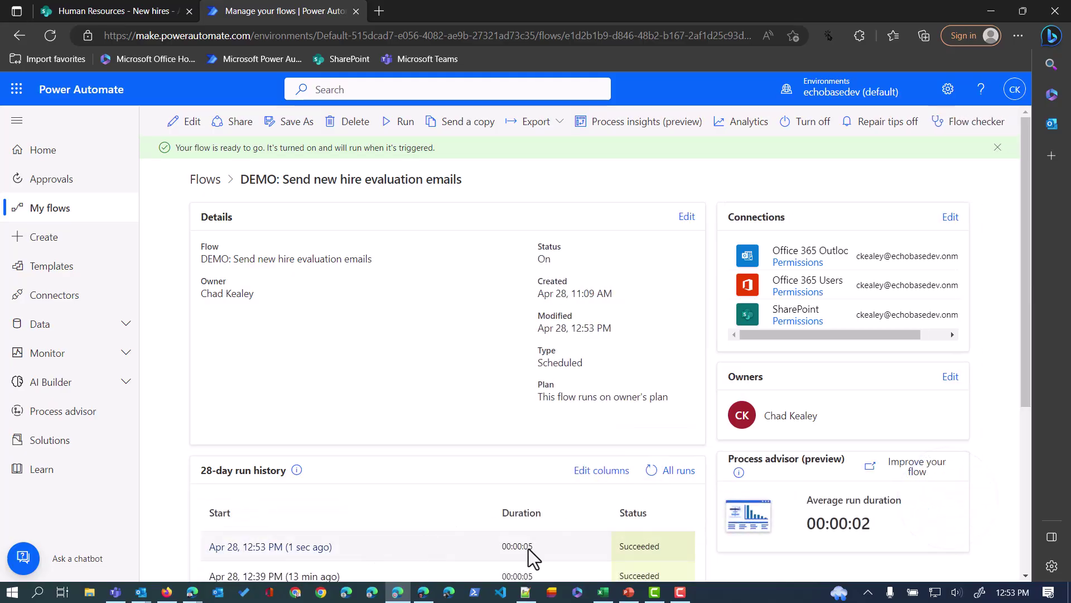
Open the 6 month evaluation email in Outlook, then check the SharePoint New hires list.
{"action": "left_click", "coordinate": [422, 594]}
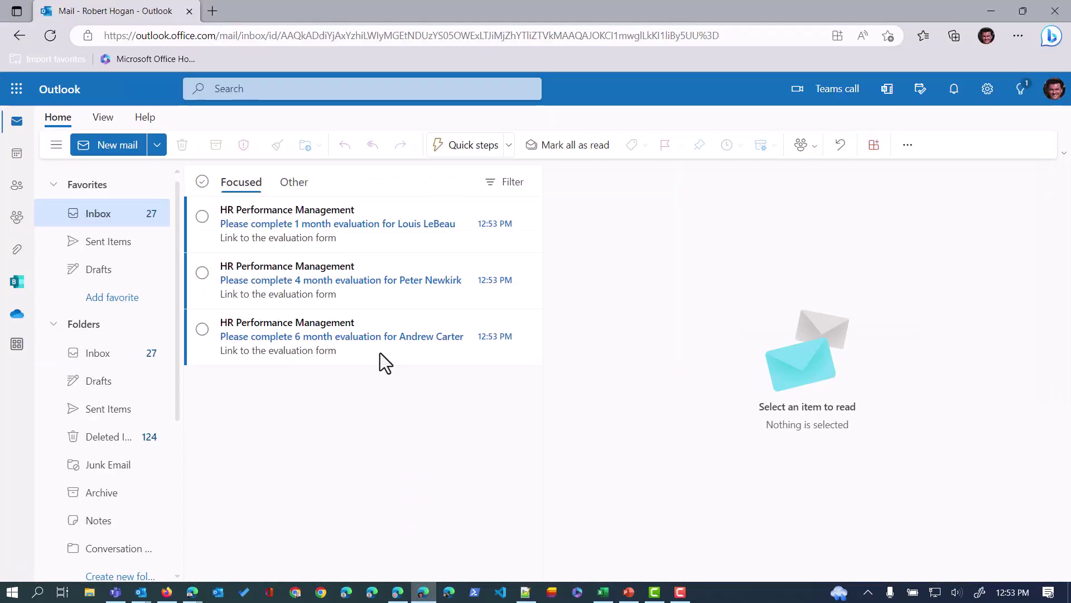
{"action": "left_click", "coordinate": [285, 343]}
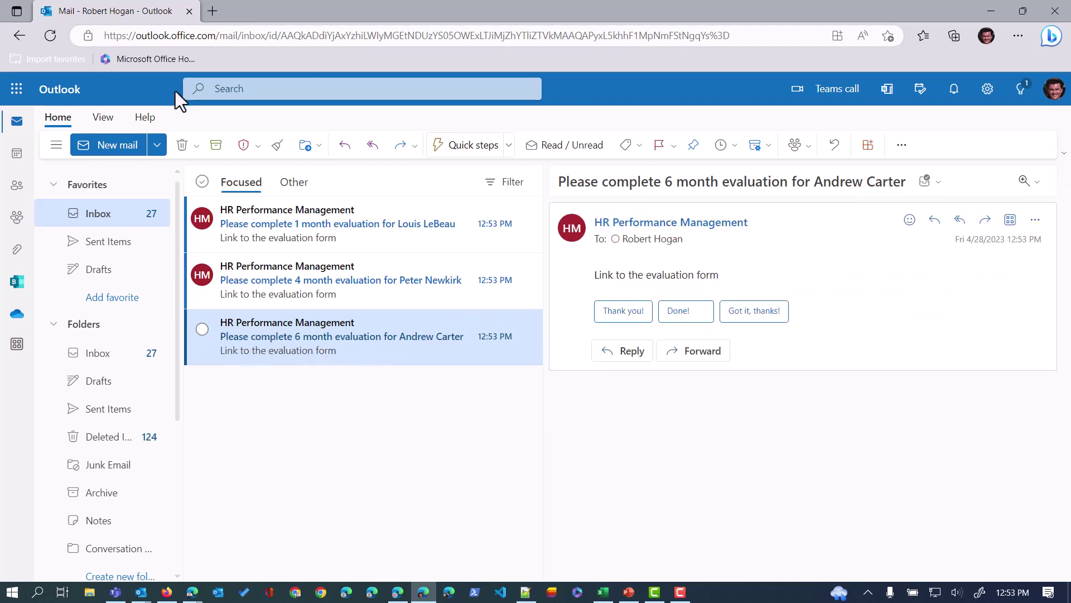
{"action": "key", "text": "alt+Tab"}
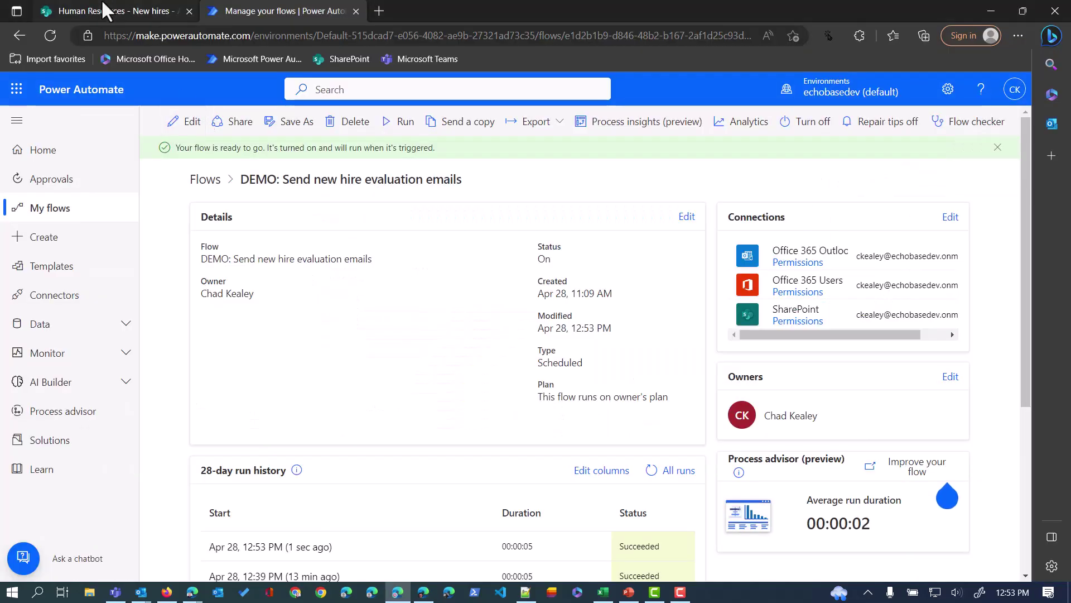
{"action": "left_click", "coordinate": [103, 7]}
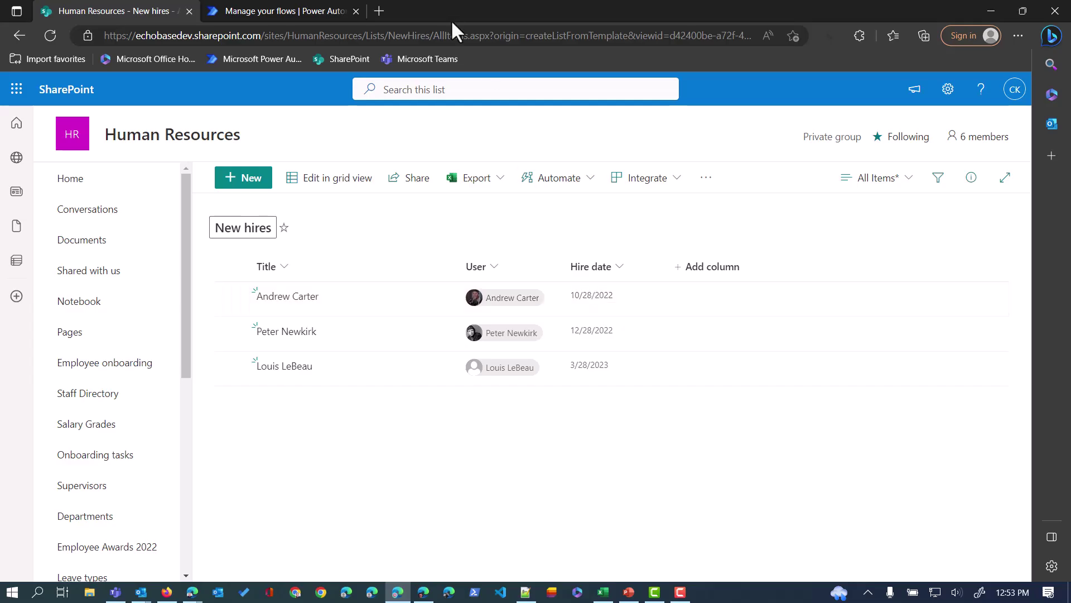
Open the 4 month and 1 month evaluation emails, then return to the flow's details page.
{"action": "key", "text": "alt+Tab"}
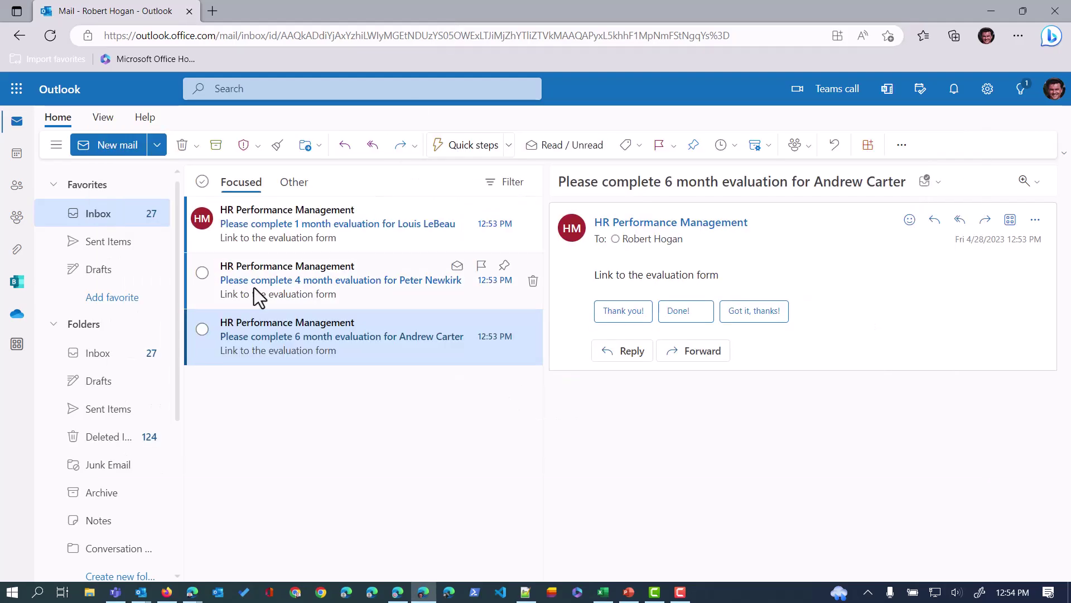
{"action": "left_click", "coordinate": [254, 286]}
{"action": "left_click", "coordinate": [267, 225]}
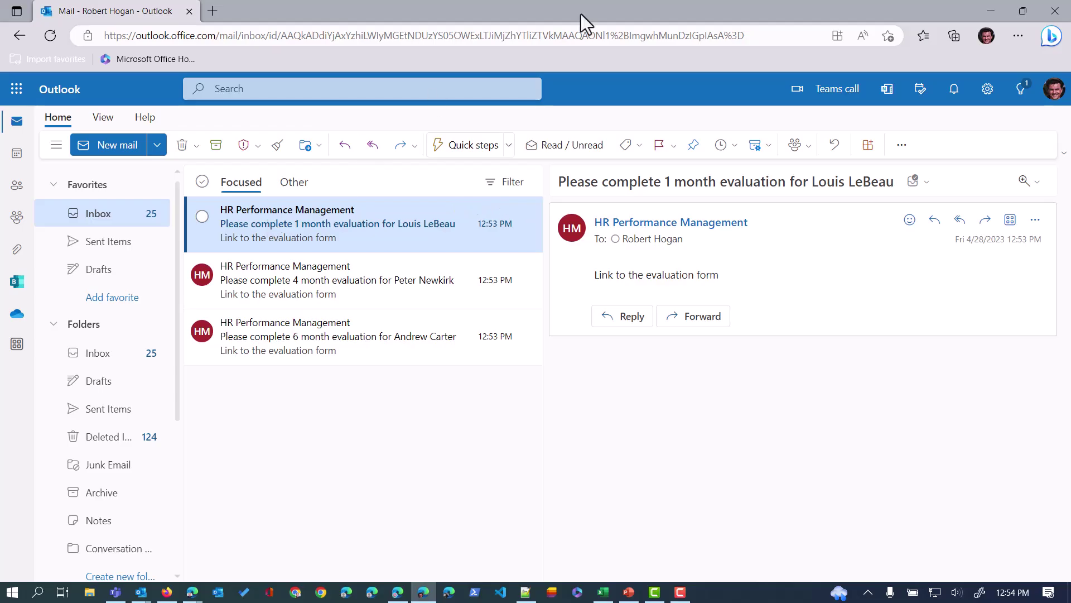
{"action": "left_click", "coordinate": [983, 10]}
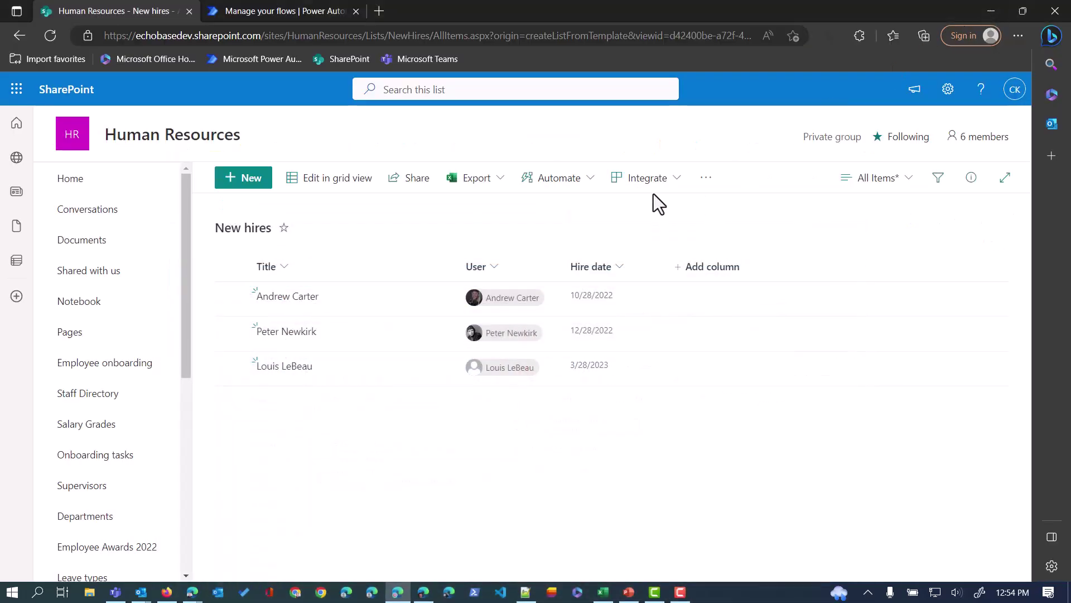
{"action": "left_click", "coordinate": [321, 11]}
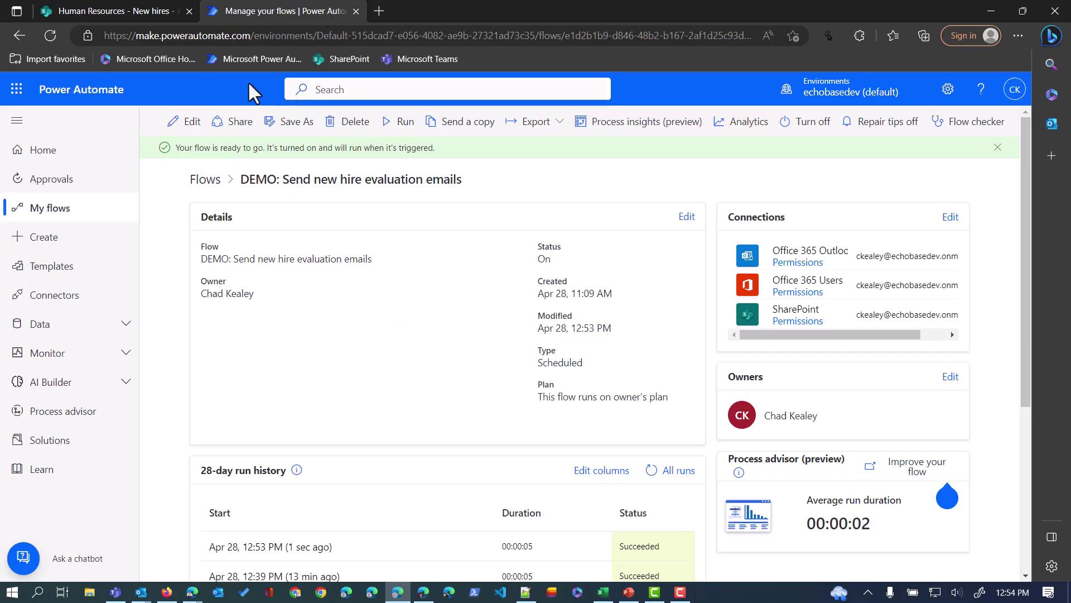
Open the flow in the editor and cancel the prompt to leave it.
{"action": "left_click", "coordinate": [188, 126]}
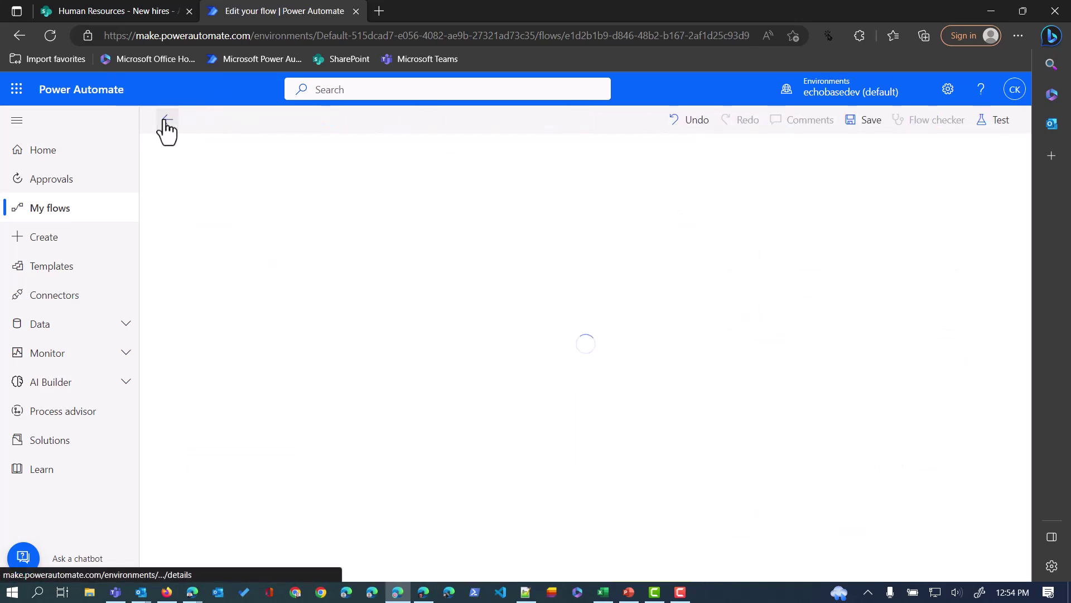
{"action": "left_click", "coordinate": [165, 124]}
{"action": "left_click", "coordinate": [625, 137]}
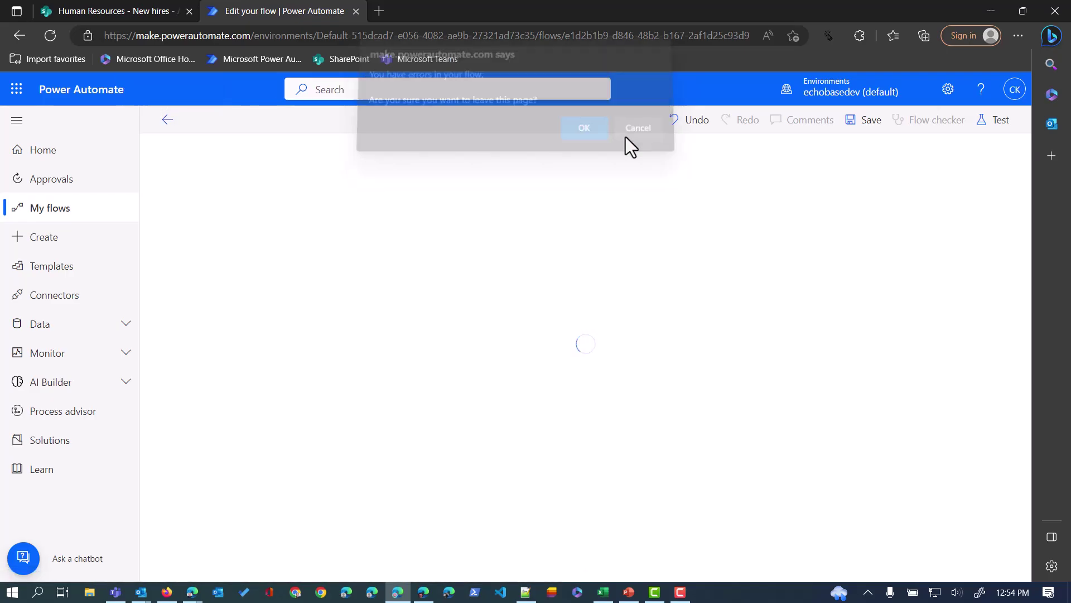